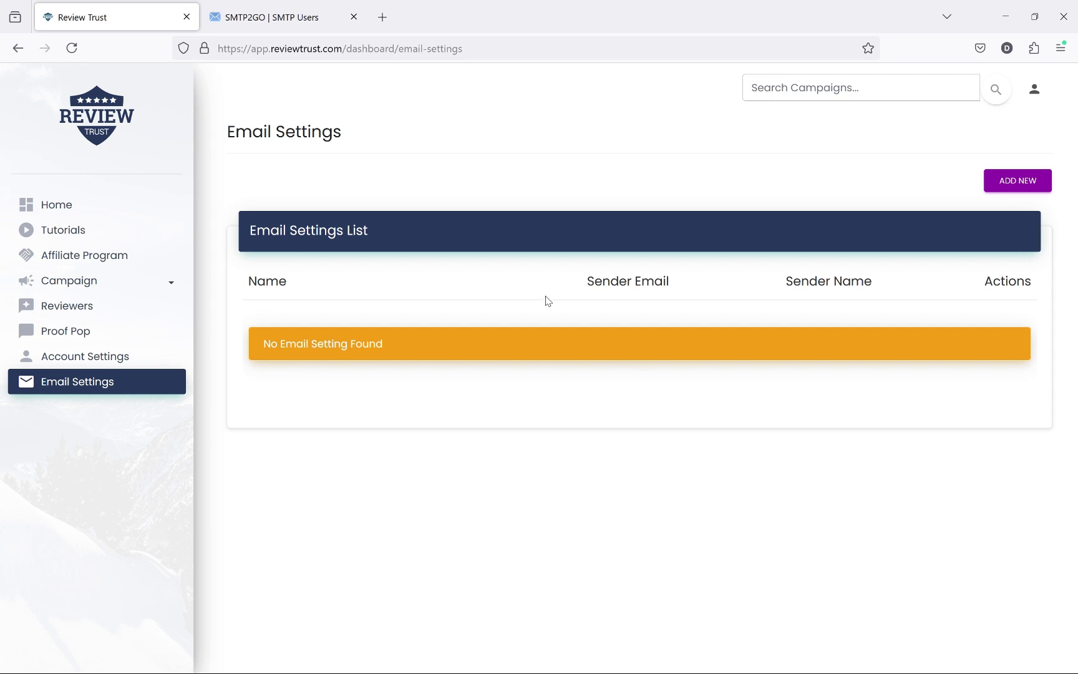
Step: Start a new email setting and look over the blank Add Email Settings form
click(1034, 190)
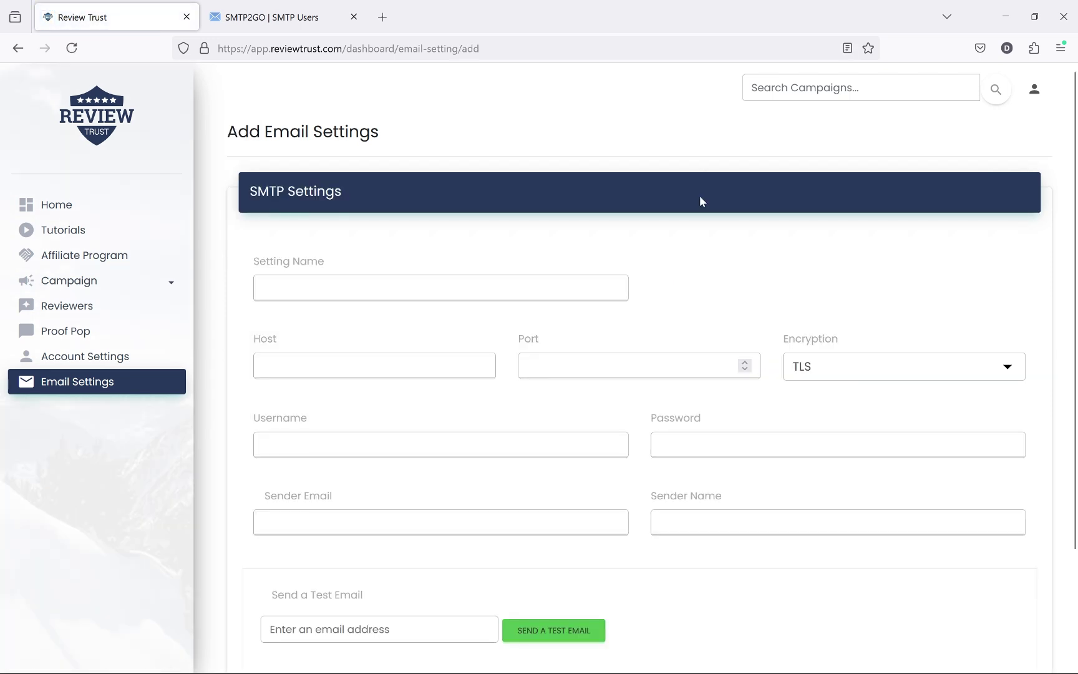
scroll(699, 196, down, 2)
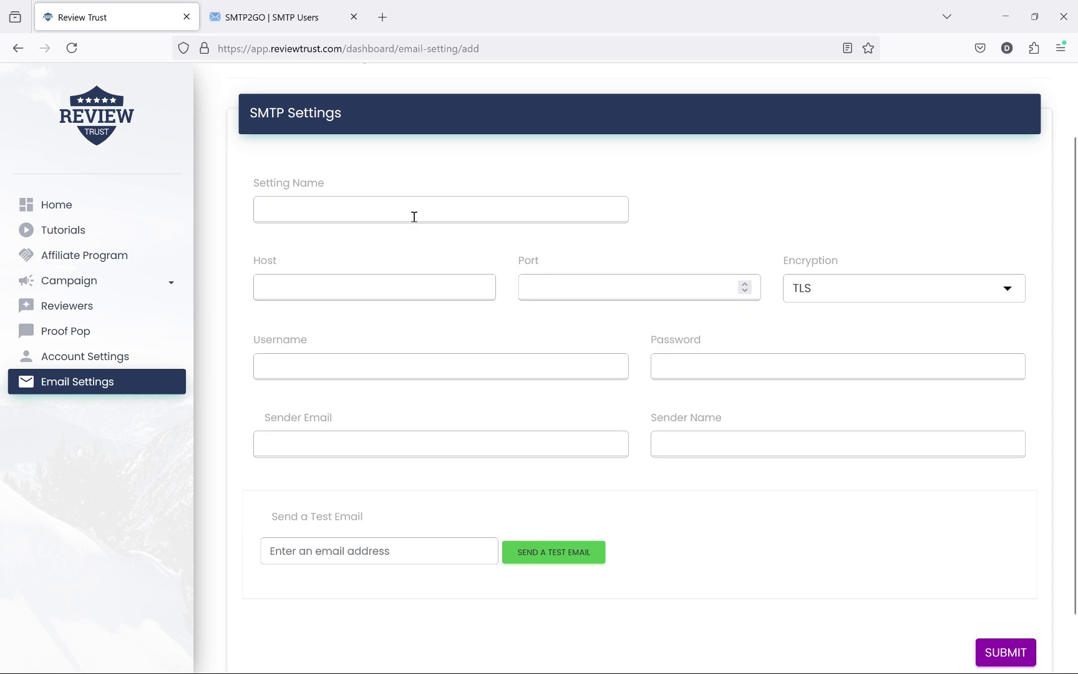
scroll(414, 216, up, 2)
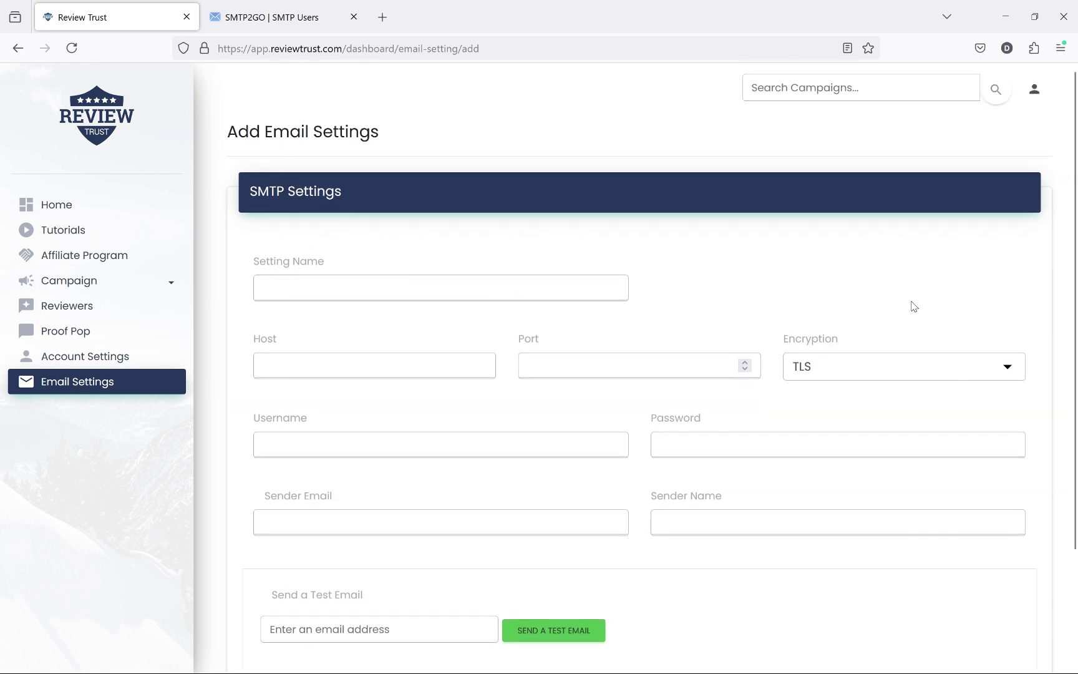
scroll(929, 296, down, 2)
scroll(940, 272, up, 2)
Step: Switch to SMTP2GO and go back from Edit SMTP User to the SMTP Users list
click(251, 23)
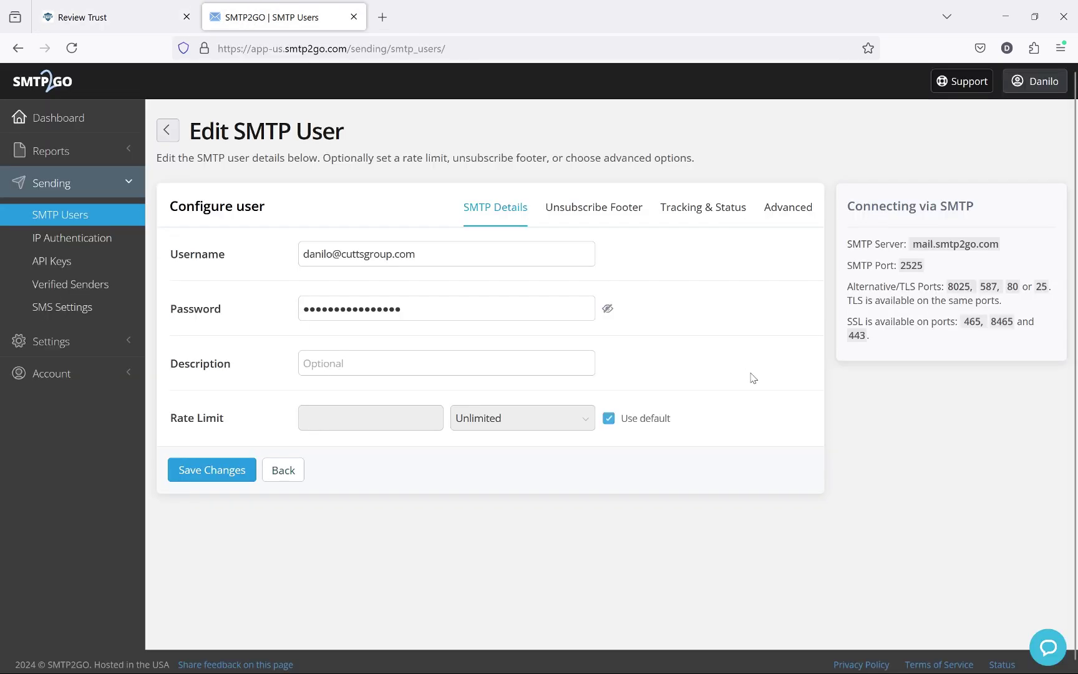
click(64, 223)
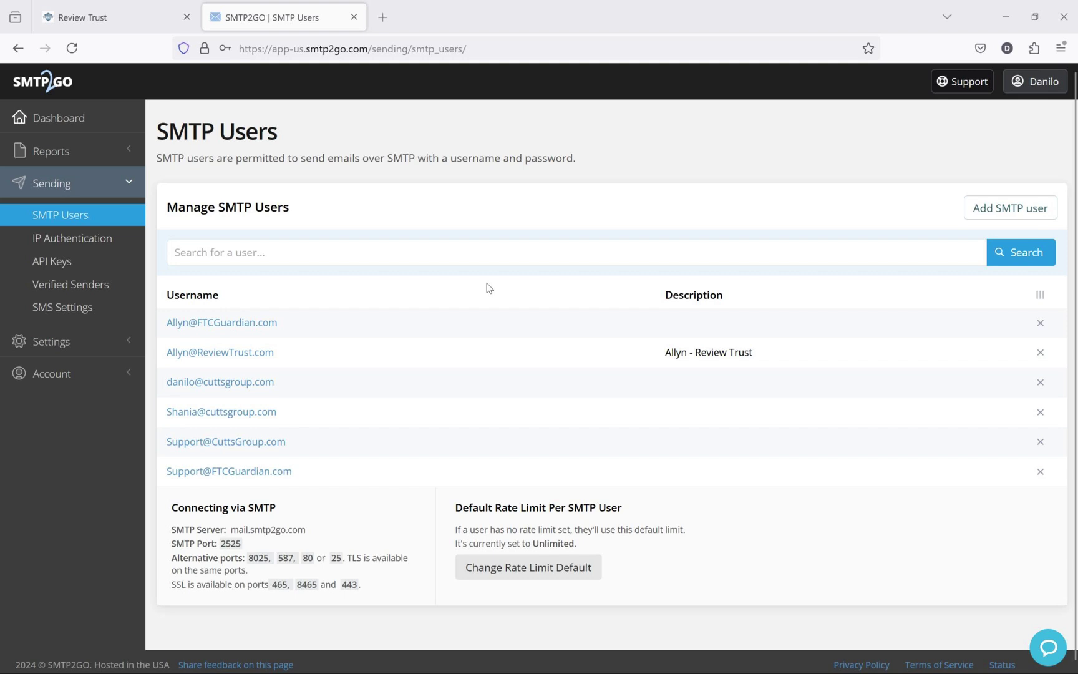
Step: Add a new SMTP2GO user with an email-style username, keeping the generated password
click(994, 215)
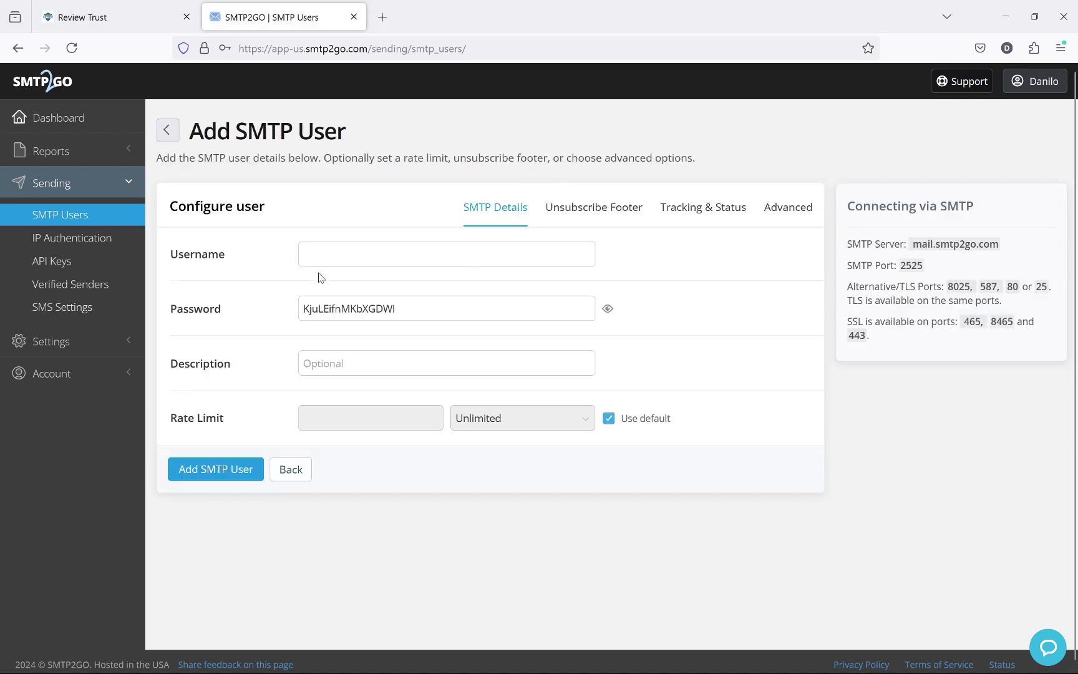
click(336, 263)
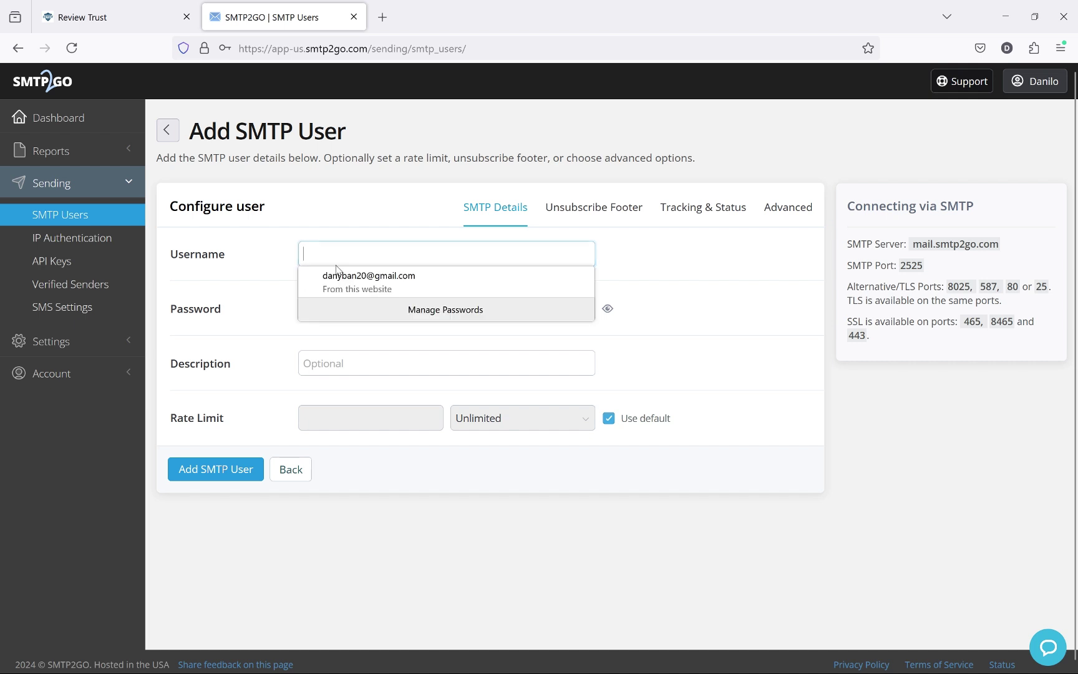
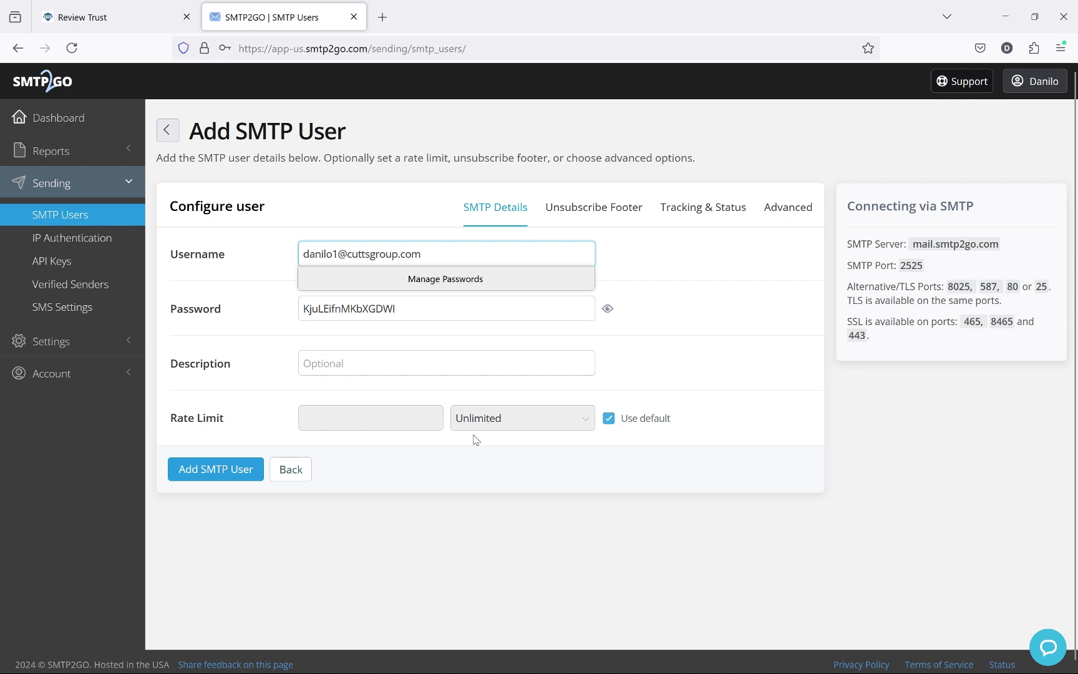
click(217, 288)
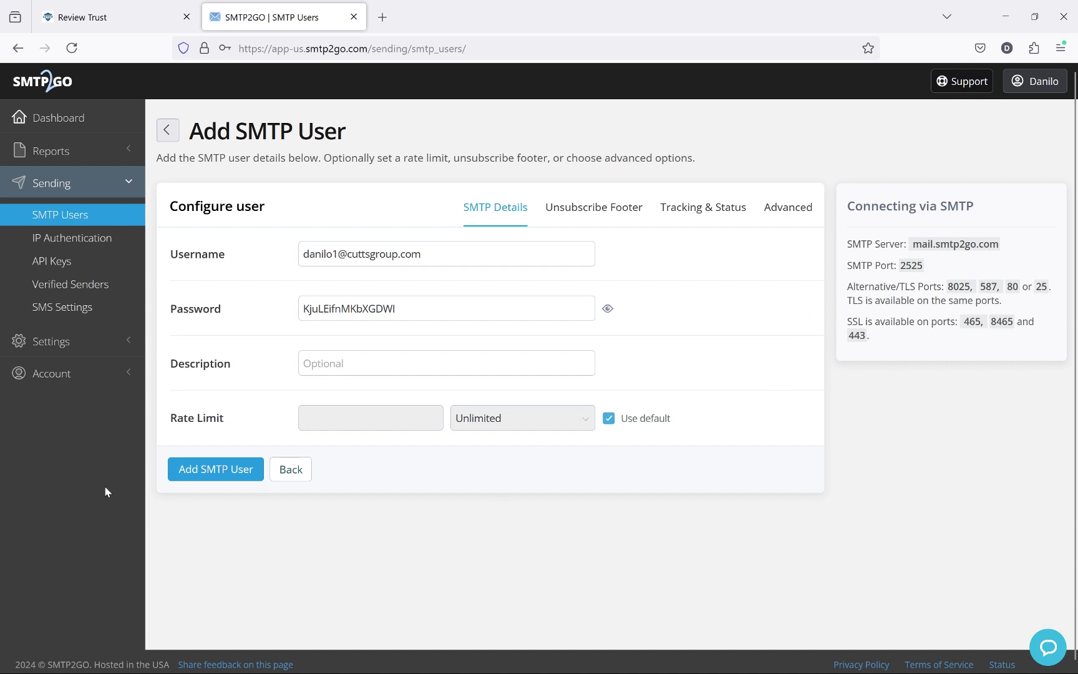
click(218, 473)
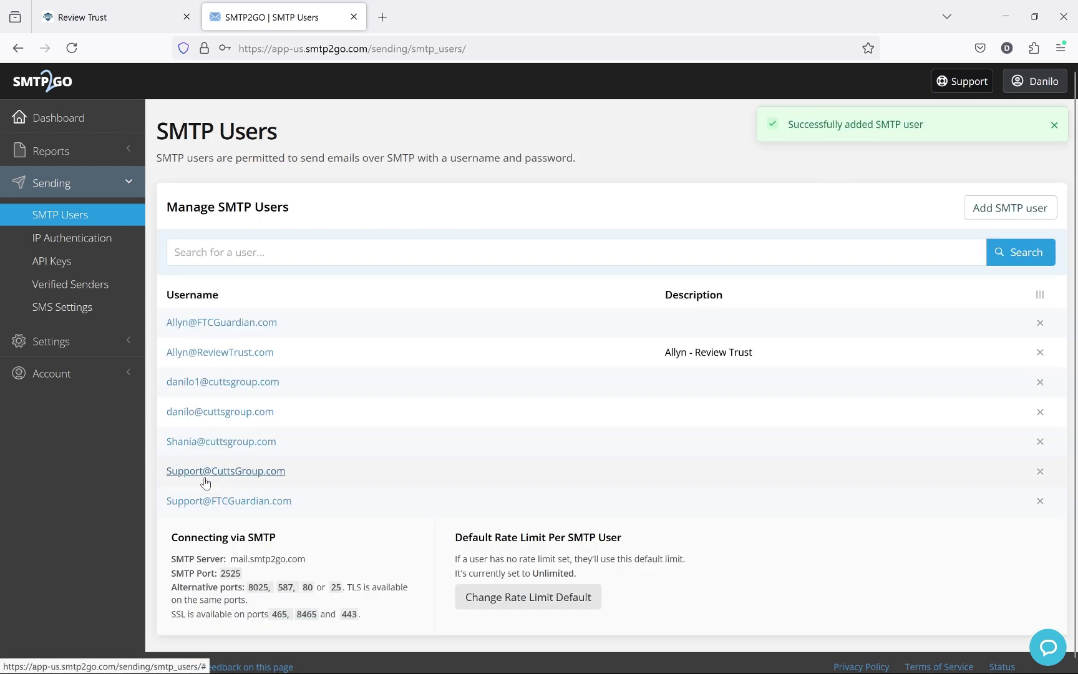
Step: Open the new SMTP user's details and copy its username
click(194, 382)
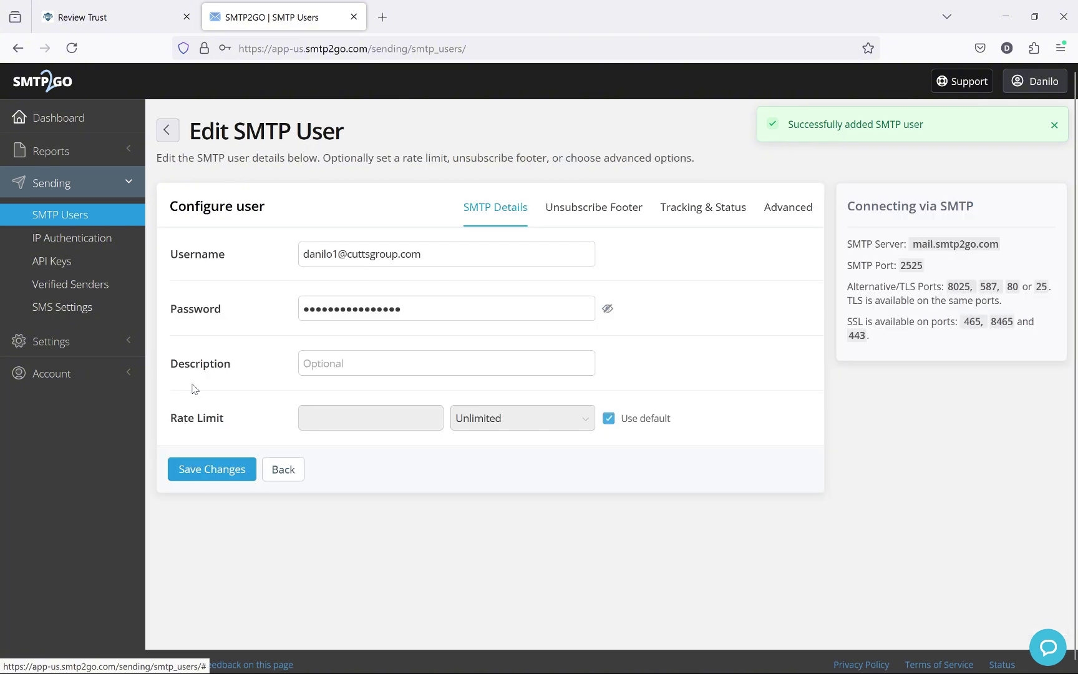
click(463, 250)
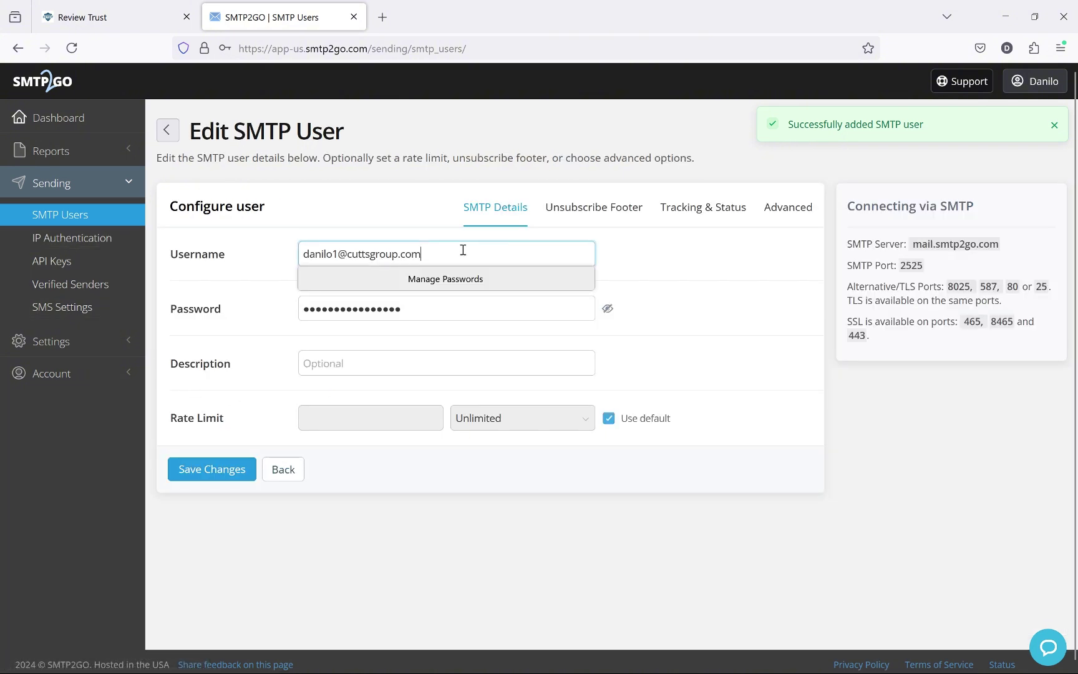
triple_click(442, 251)
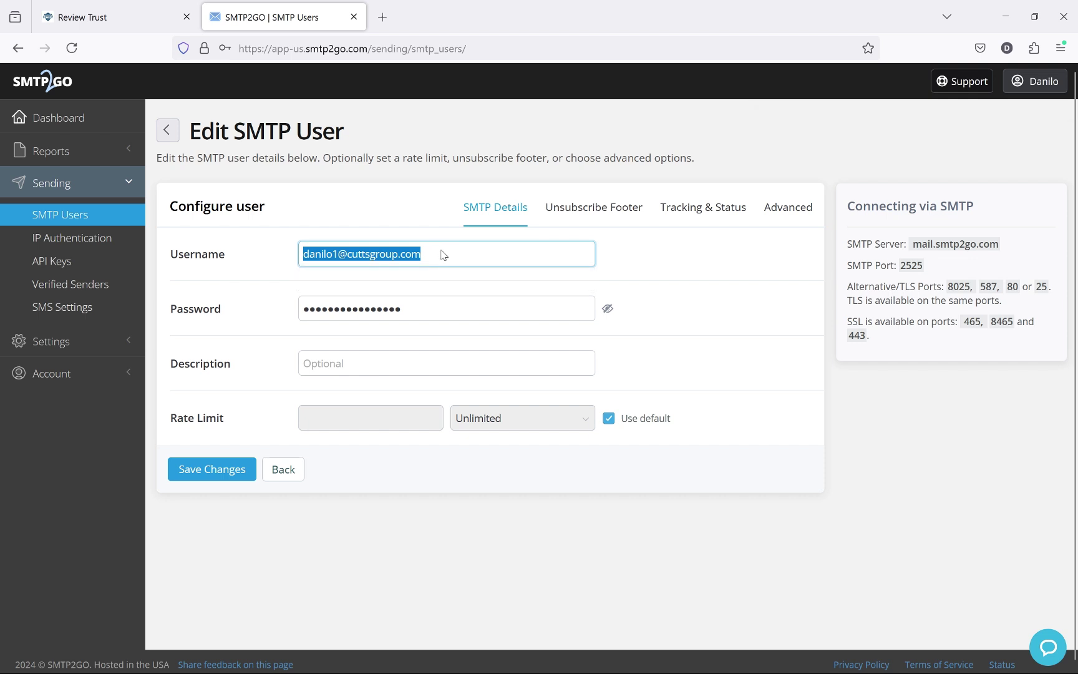
right_click(441, 252)
click(558, 392)
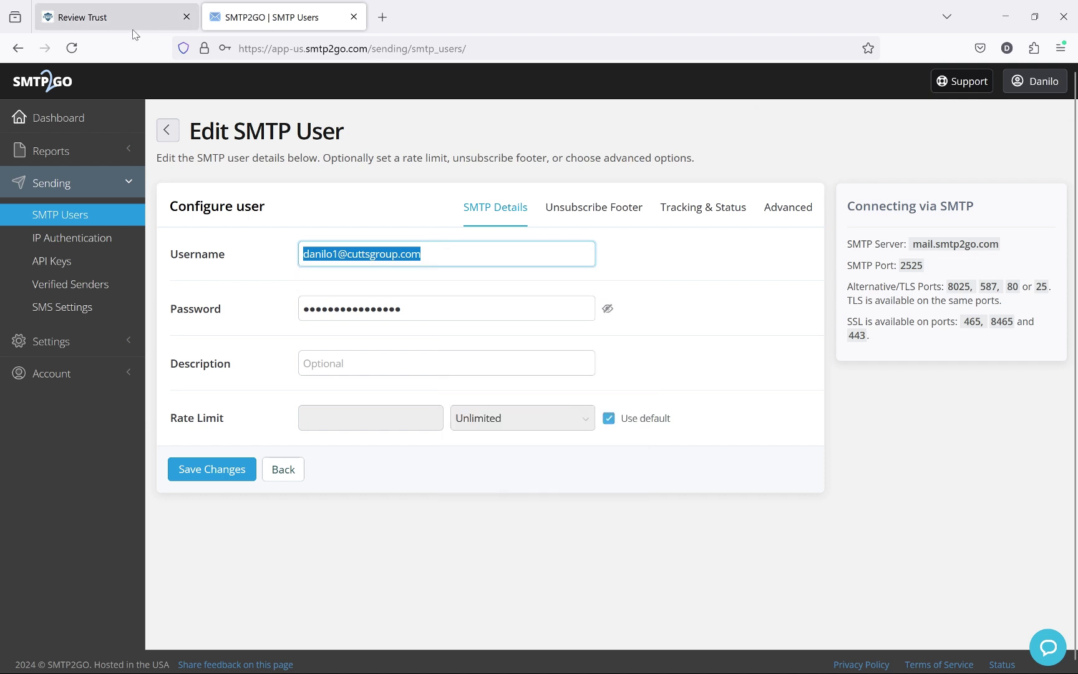
Step: Name the Review Trust setting 'SMTP 2 GO' and paste the SMTP2GO username into Username
click(119, 17)
click(345, 287)
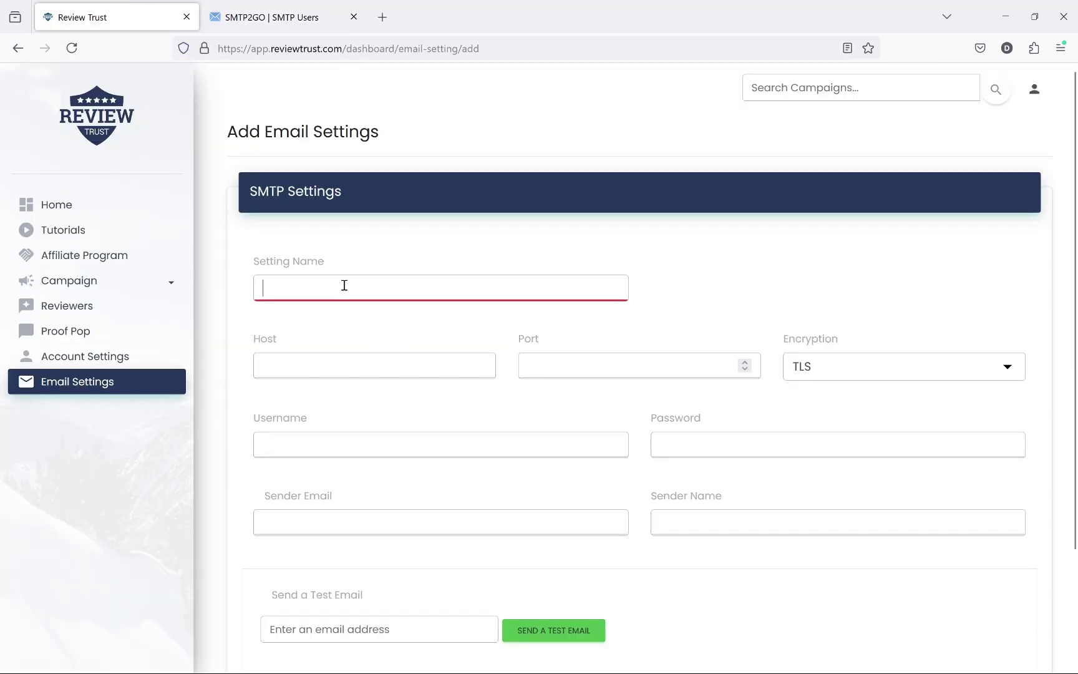
text(SMT)
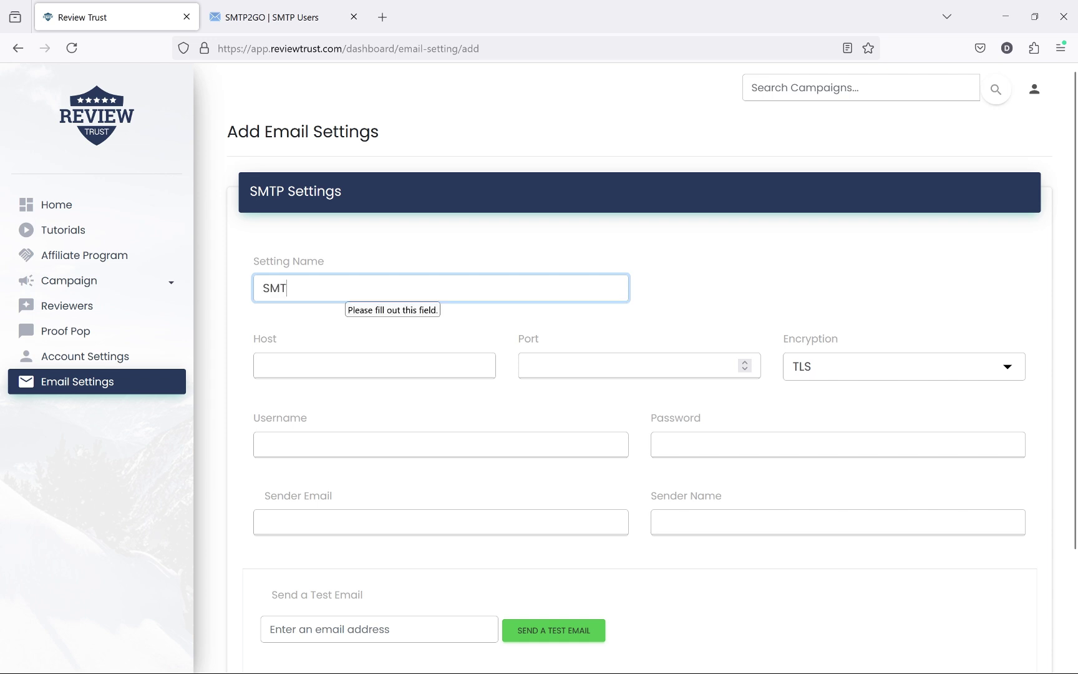
text(P 2 GO)
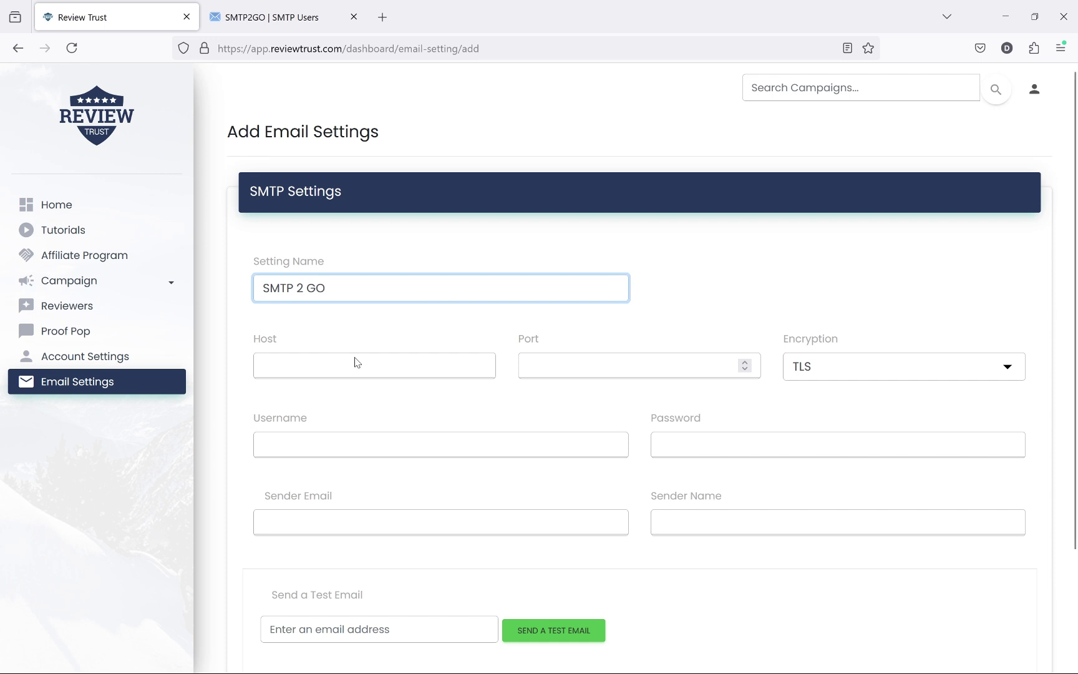
click(360, 455)
right_click(359, 455)
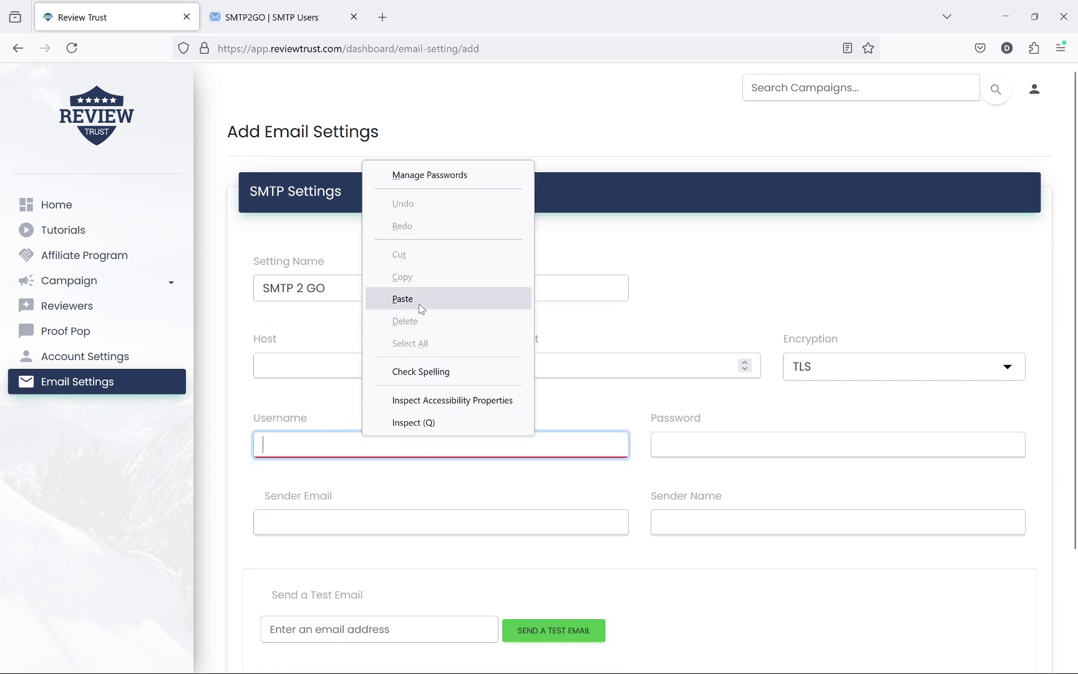
click(403, 299)
click(855, 409)
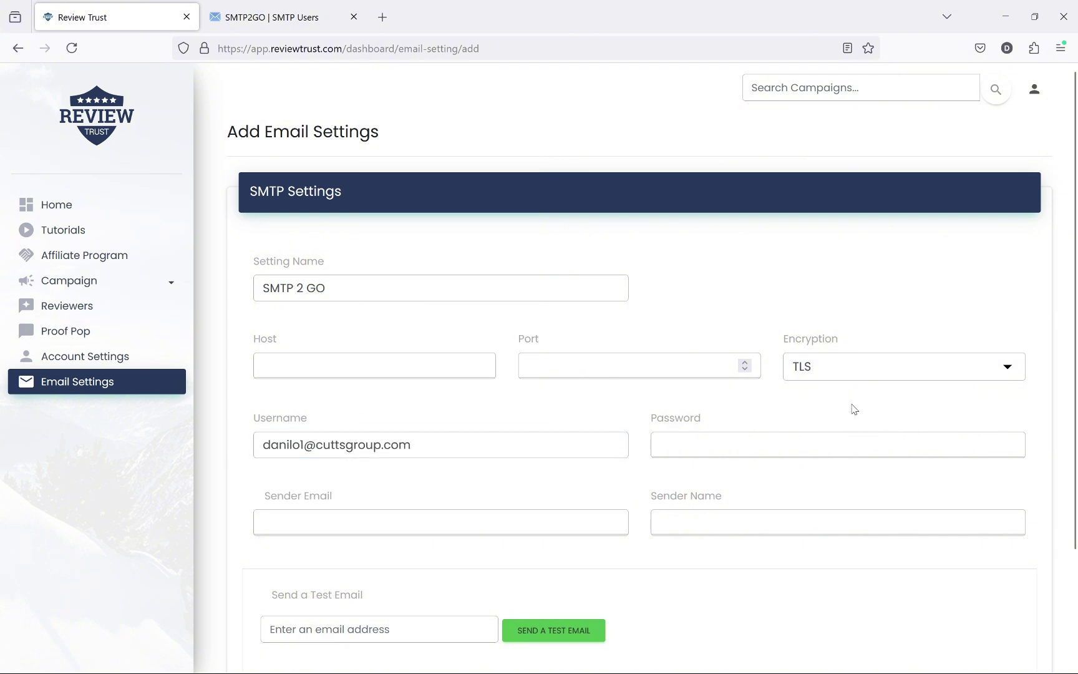
Step: Reveal and copy the SMTP2GO user's password
click(280, 25)
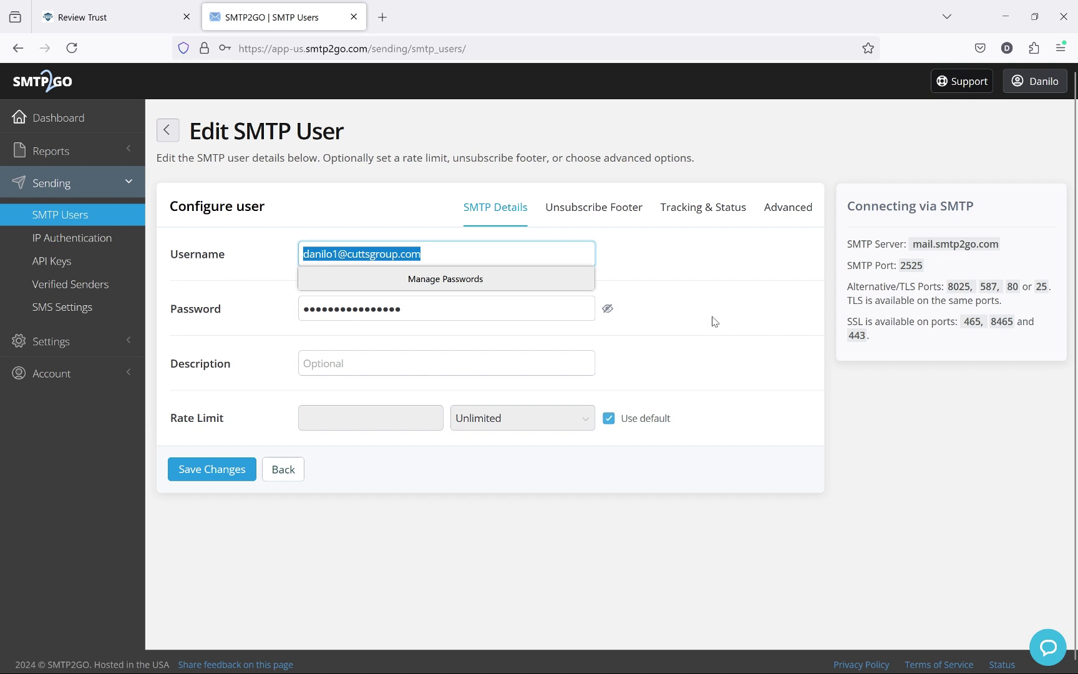
click(608, 309)
click(503, 313)
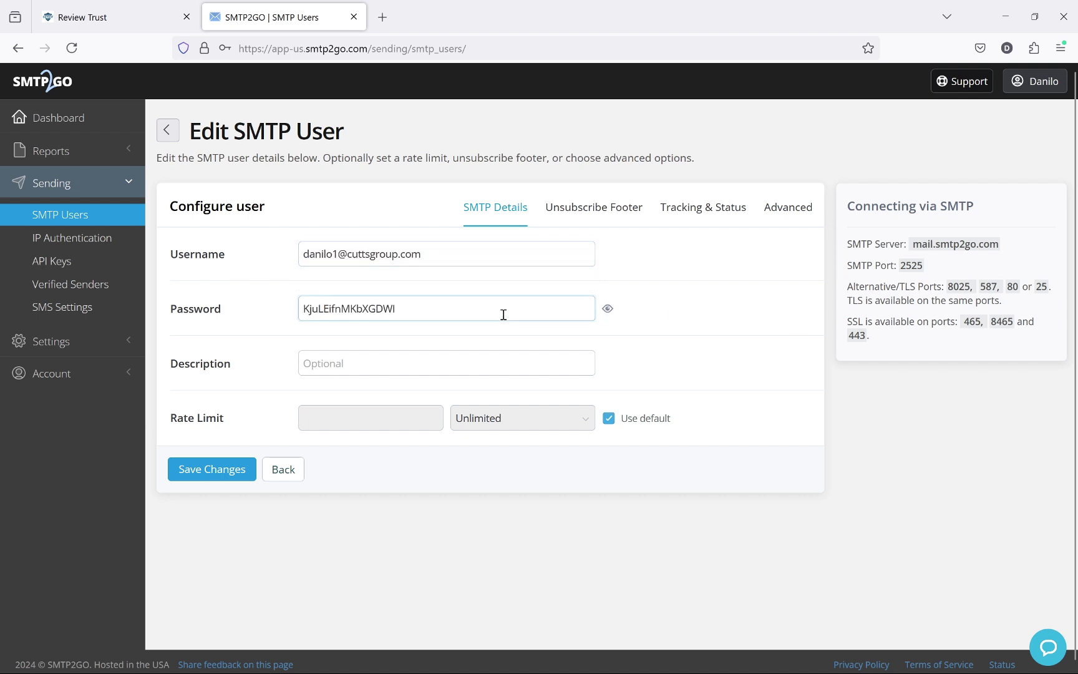
double_click(375, 316)
right_click(373, 316)
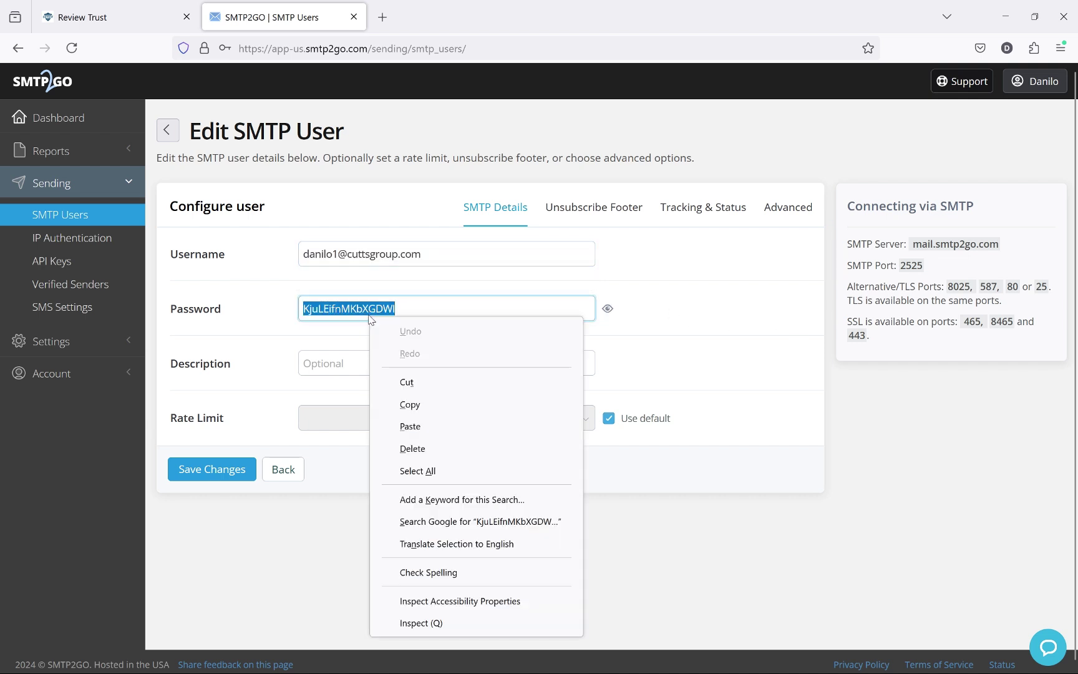
click(423, 403)
click(159, 14)
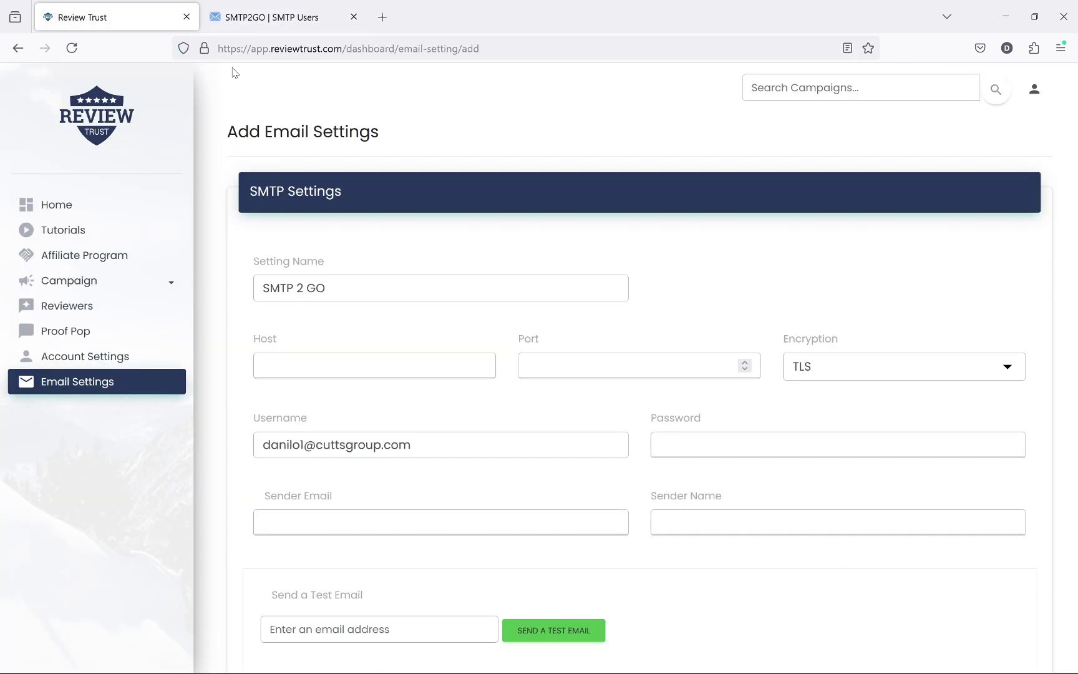
Step: Paste the copied SMTP password into the setting's Password field
click(712, 446)
key(ctrl+v)
click(555, 415)
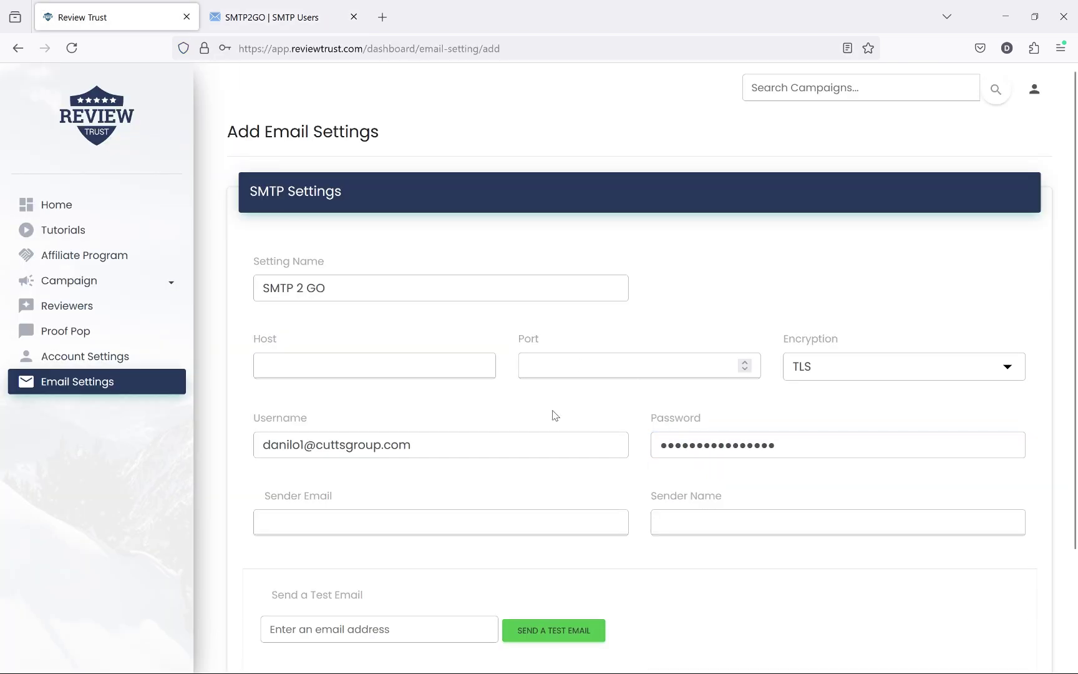
scroll(555, 415, down, 1)
scroll(555, 415, down, 2)
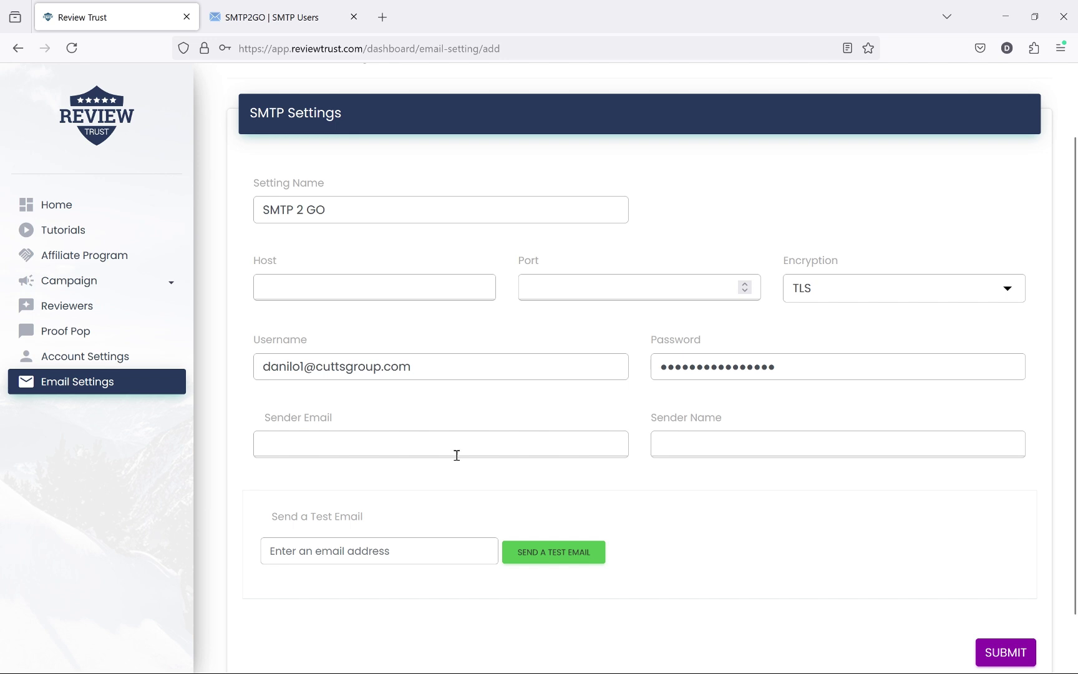
Step: Reuse the username as Sender Email and set Sender Name to 'Cutts Group'
triple_click(462, 371)
click(248, 400)
click(344, 444)
key(ctrl+v)
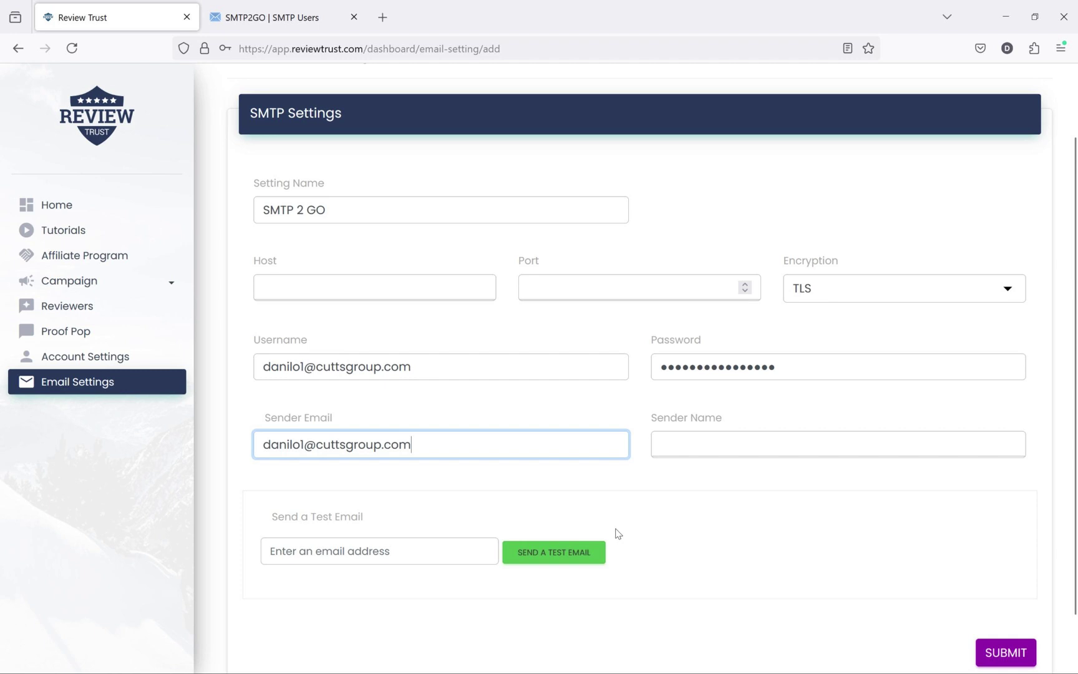
click(823, 542)
click(733, 446)
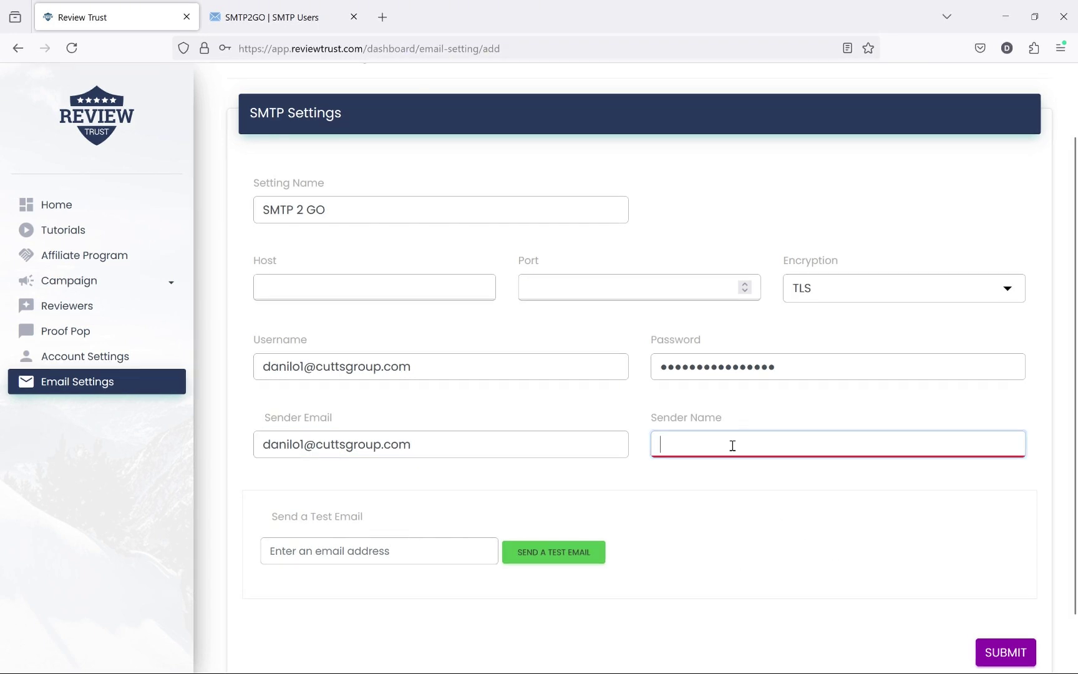
text(Cutt)
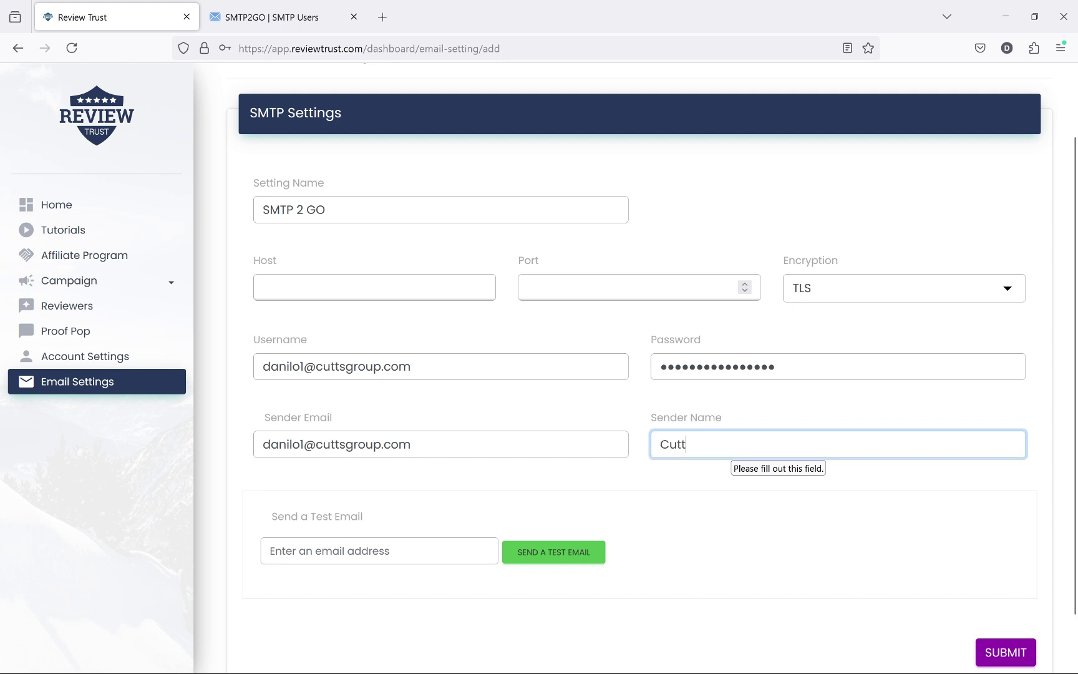
text(s Group)
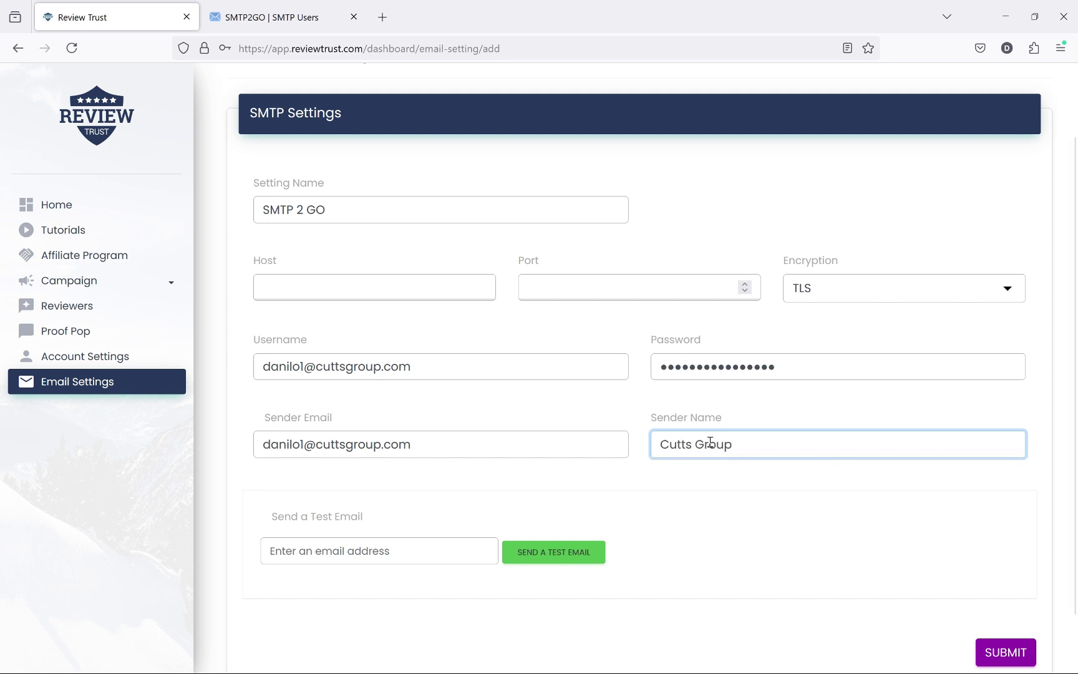
click(304, 286)
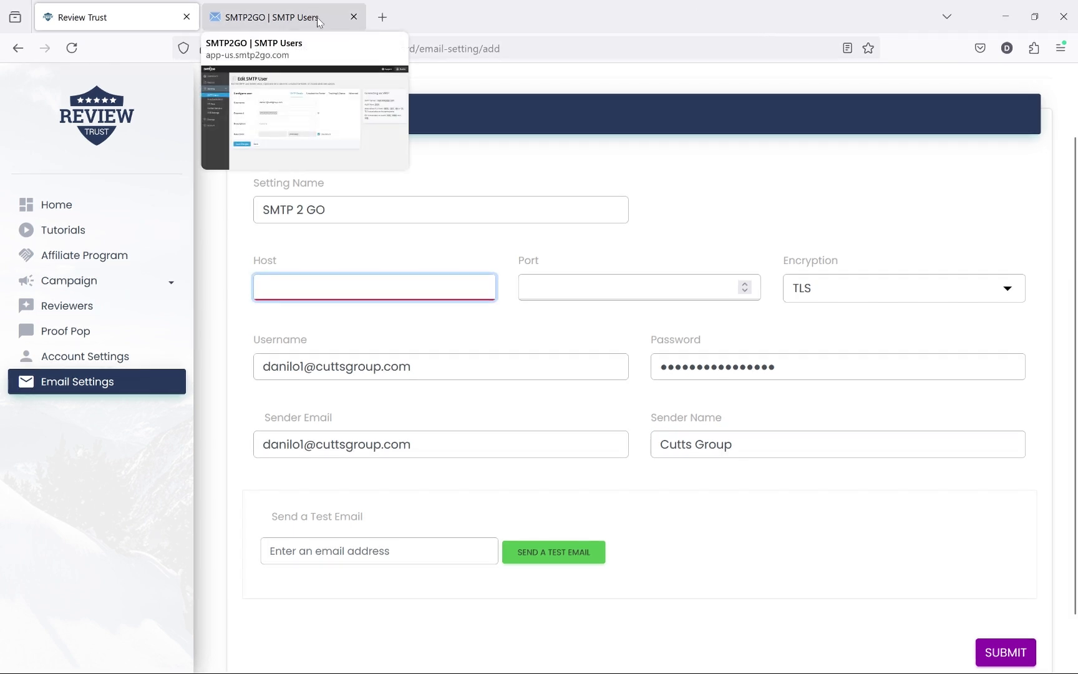
Step: Copy mail.smtp2go.com from SMTP2GO's connection details into the Host field
click(272, 17)
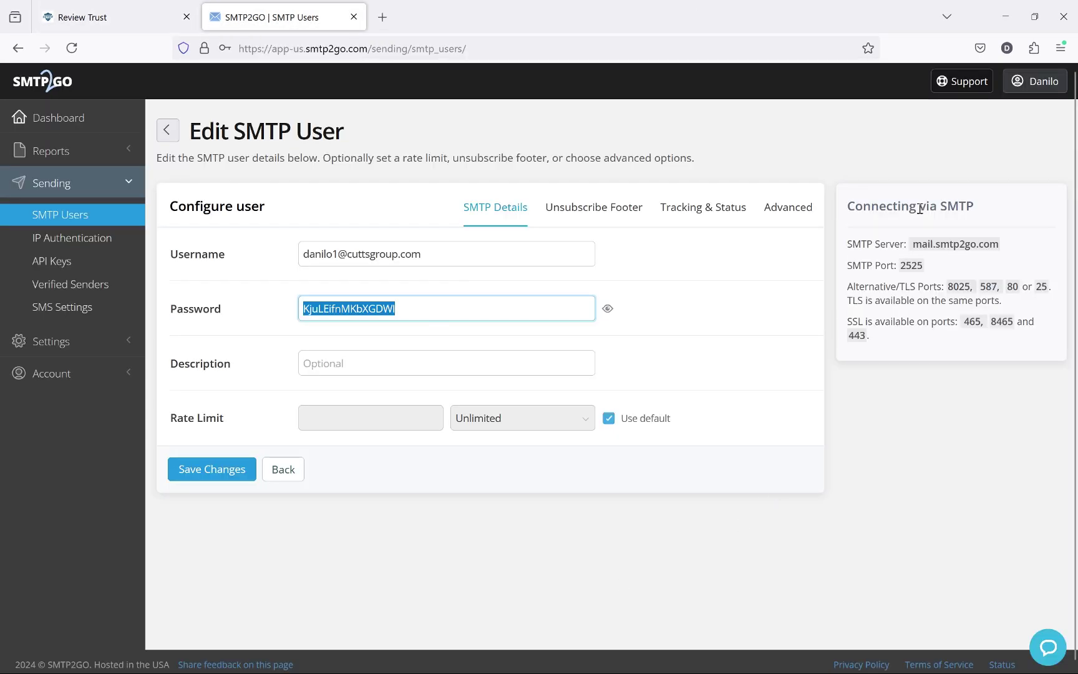
drag(847, 201, 962, 349)
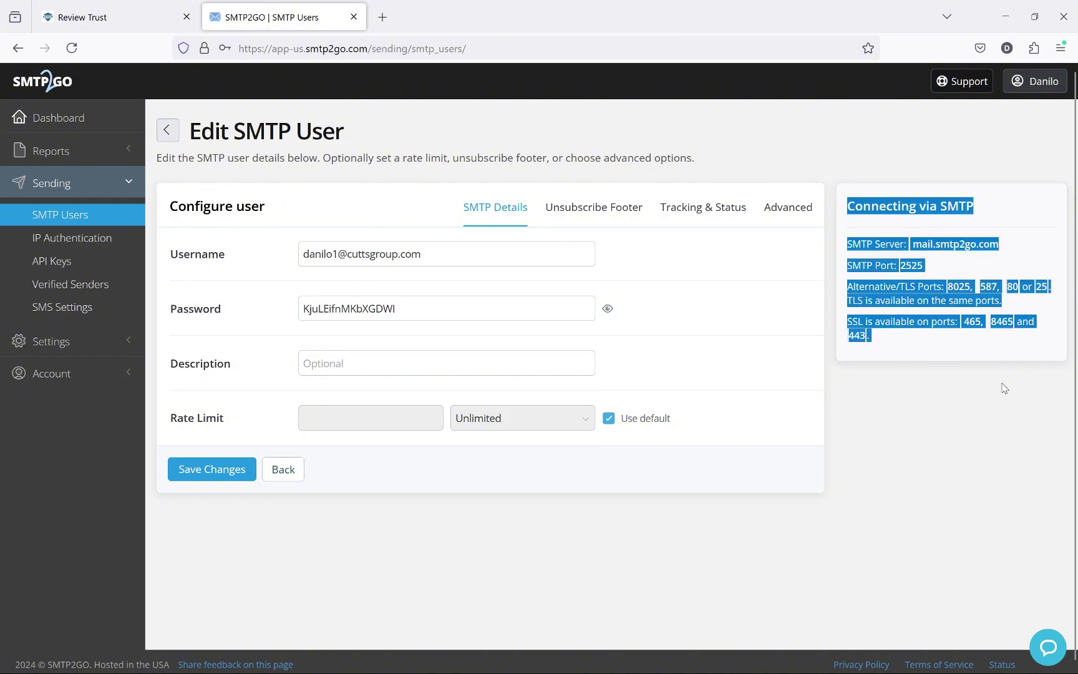
click(971, 354)
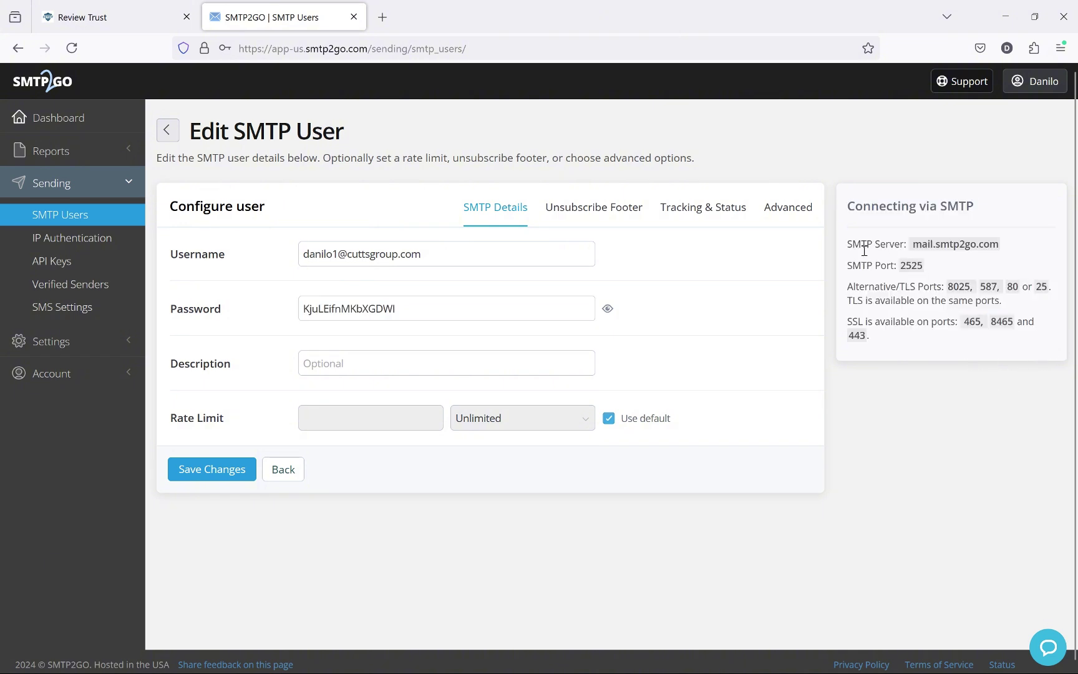
drag(914, 245, 1001, 252)
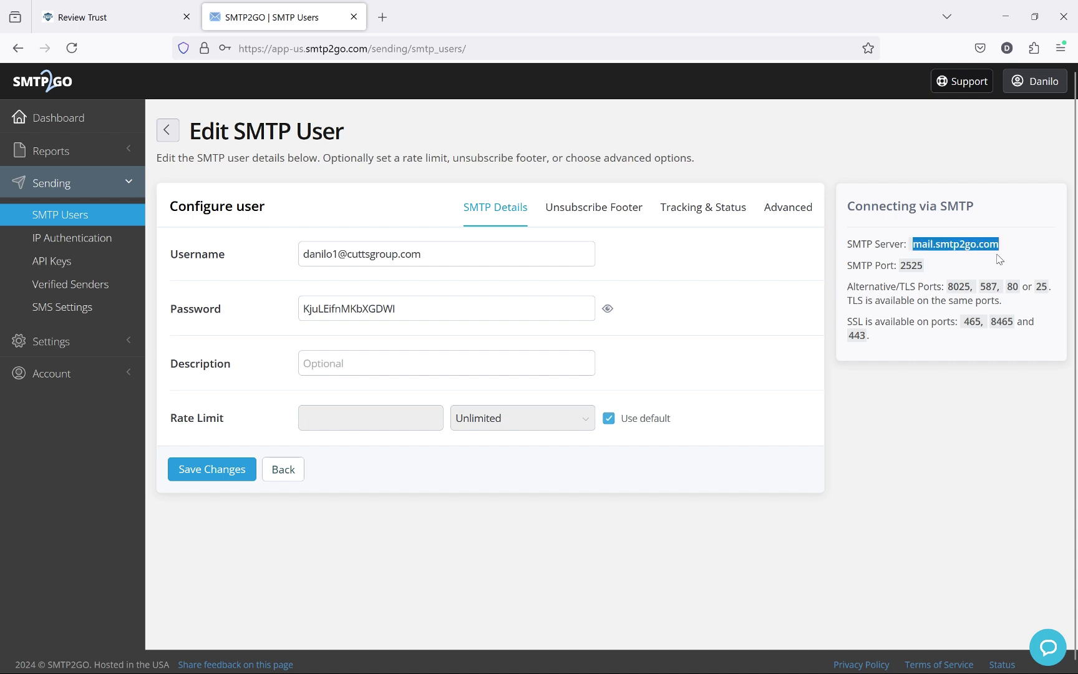
right_click(966, 251)
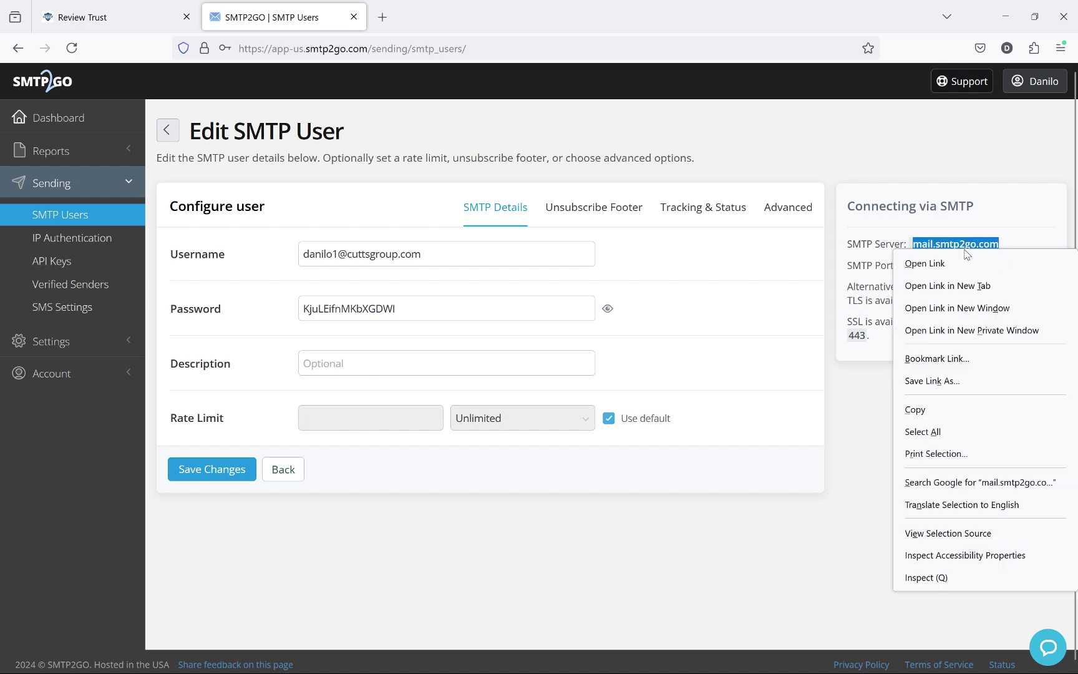
click(940, 409)
click(64, 24)
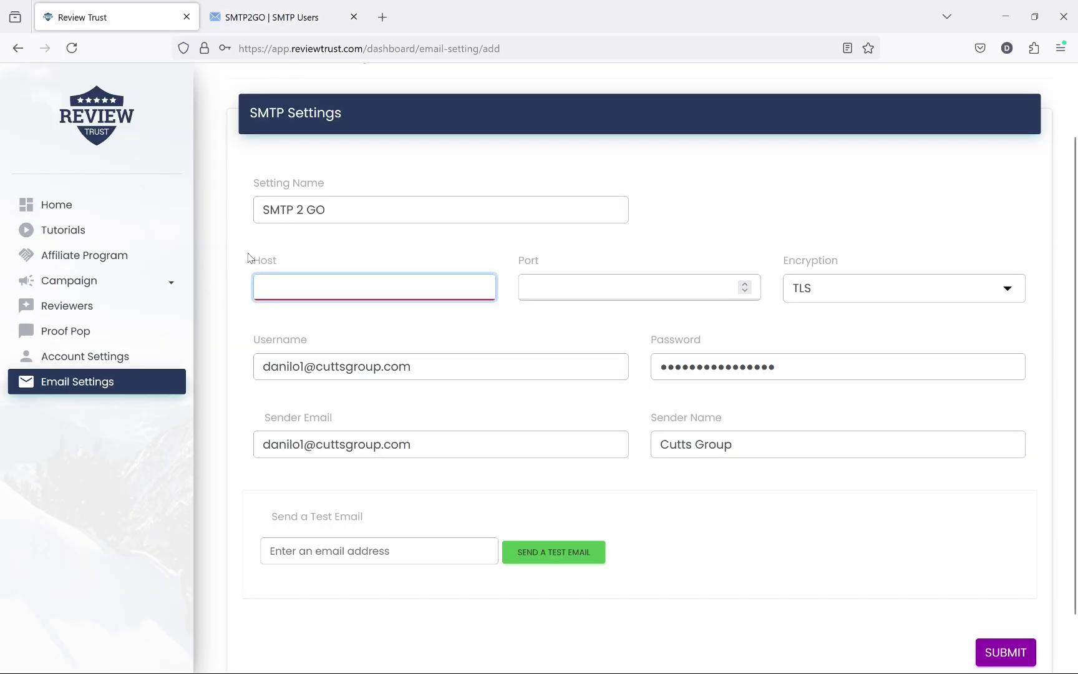
right_click(280, 284)
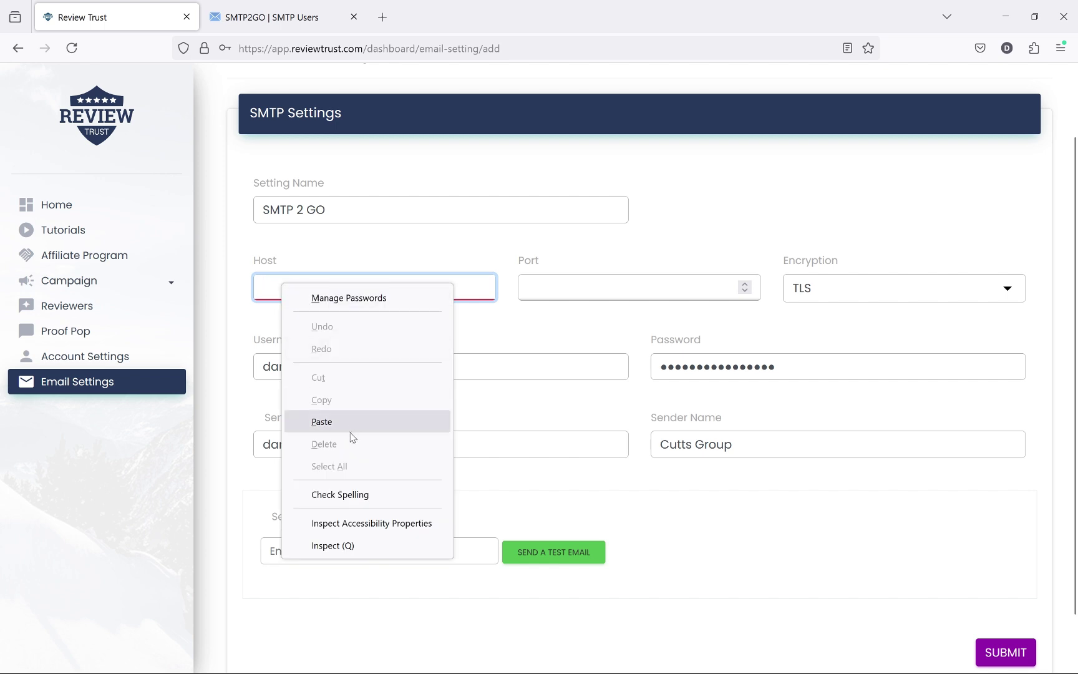
click(368, 423)
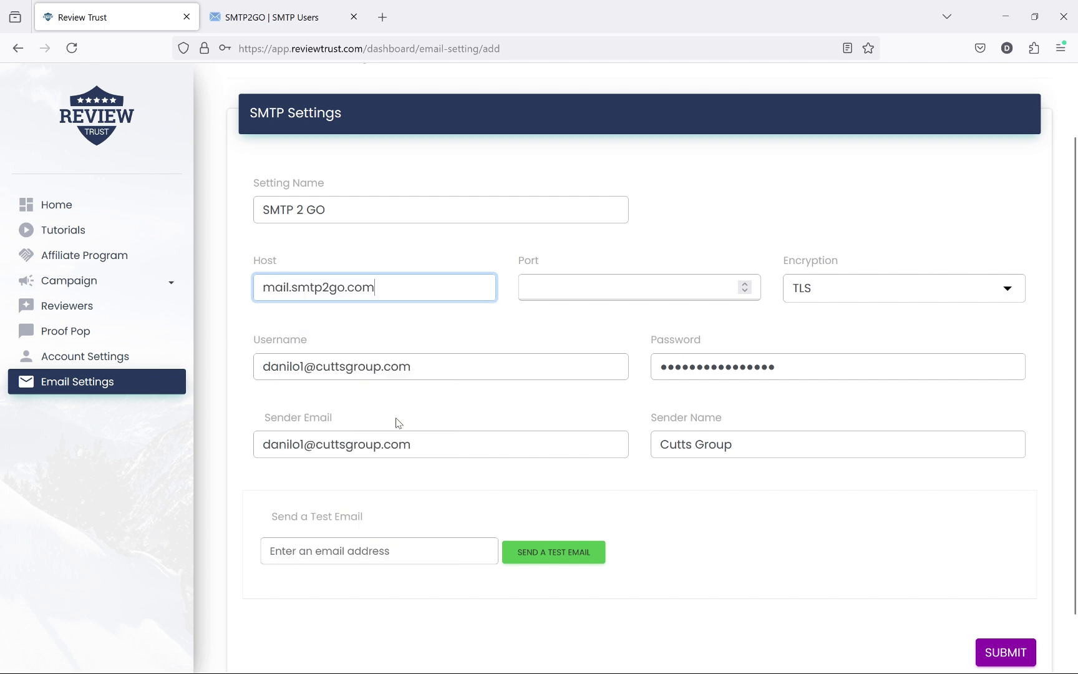
Step: Copy port 2525 from SMTP2GO into the Port field
click(329, 21)
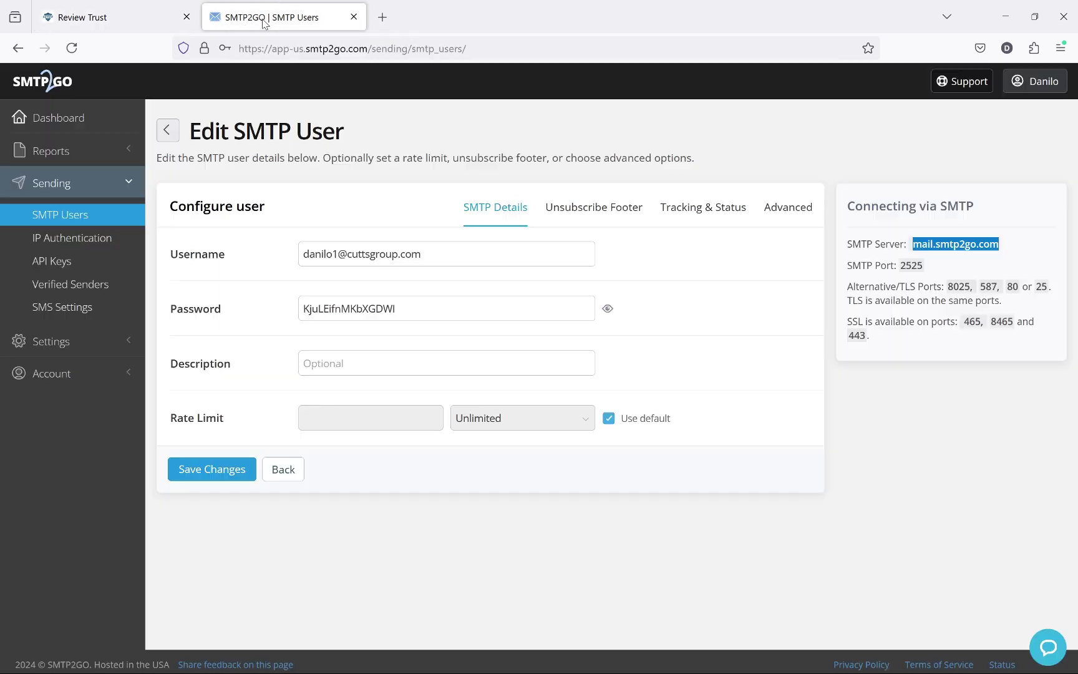
double_click(912, 270)
right_click(913, 271)
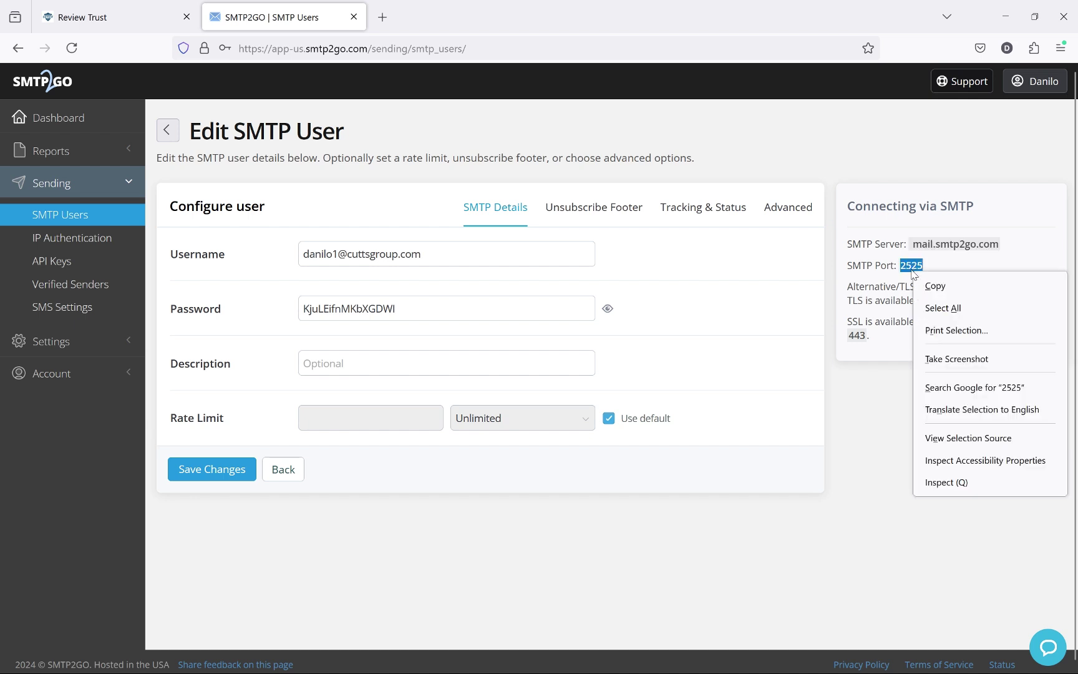
click(994, 288)
click(119, 22)
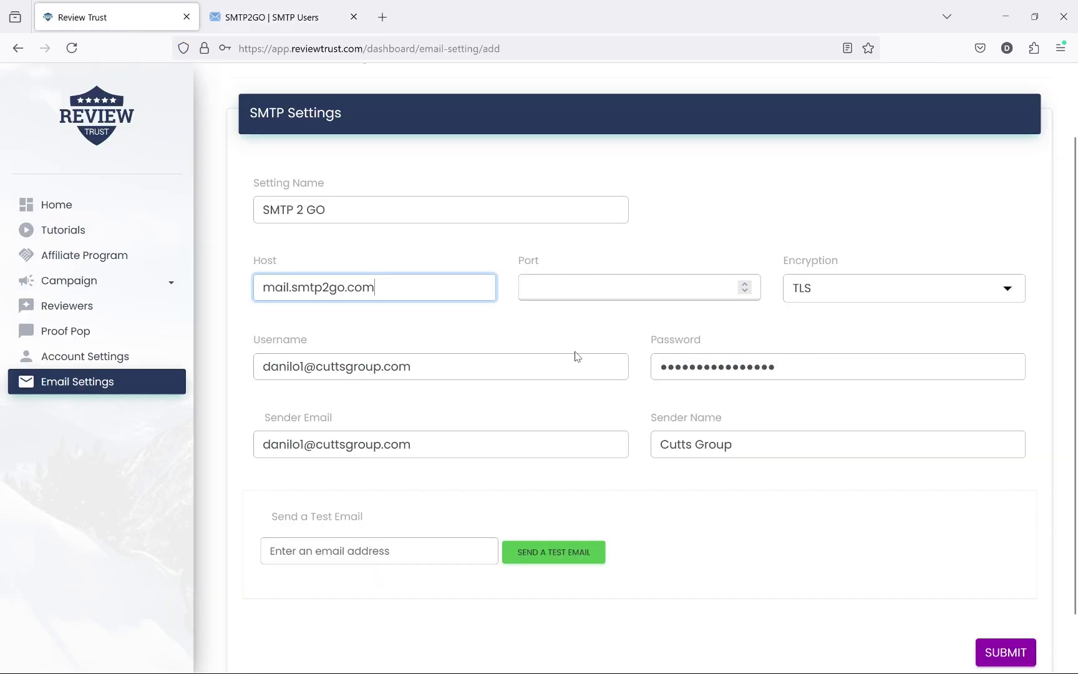
click(583, 285)
right_click(584, 286)
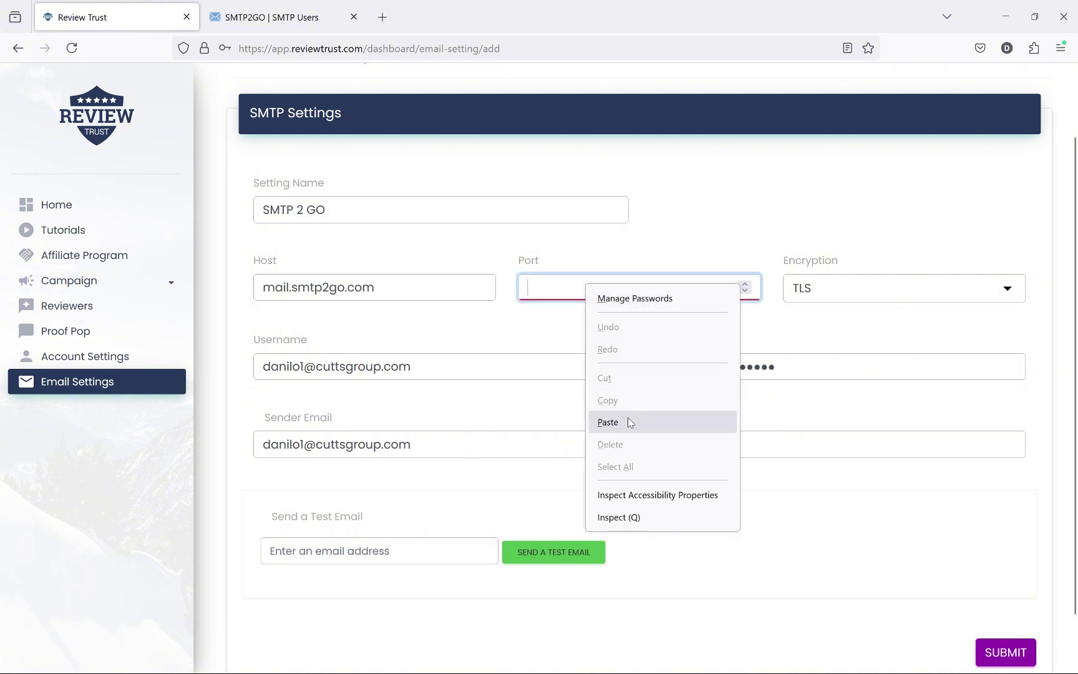
click(607, 422)
Step: Review SMTP2GO's alternative and TLS port notes against the filled Review Trust form
click(274, 13)
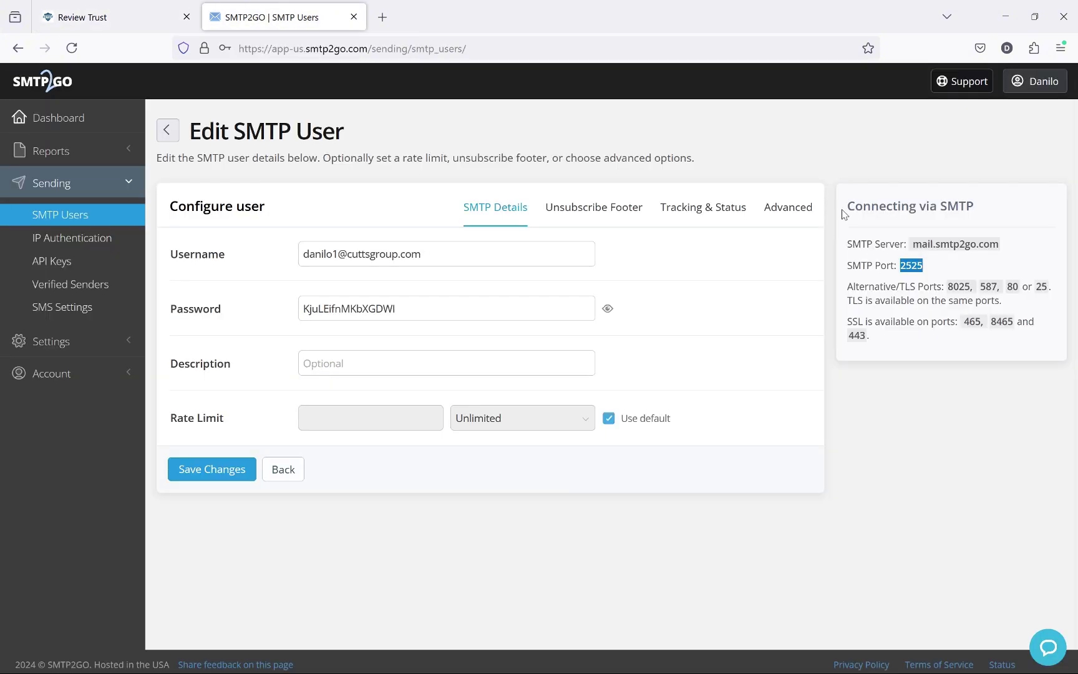
drag(847, 287, 945, 286)
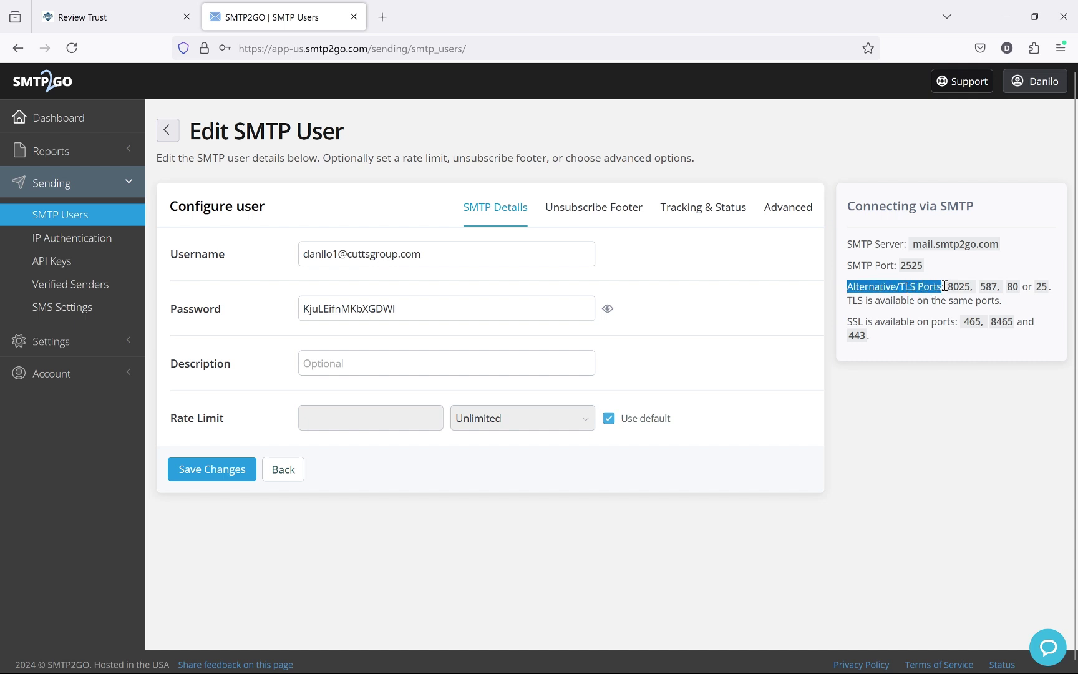
double_click(890, 301)
click(854, 317)
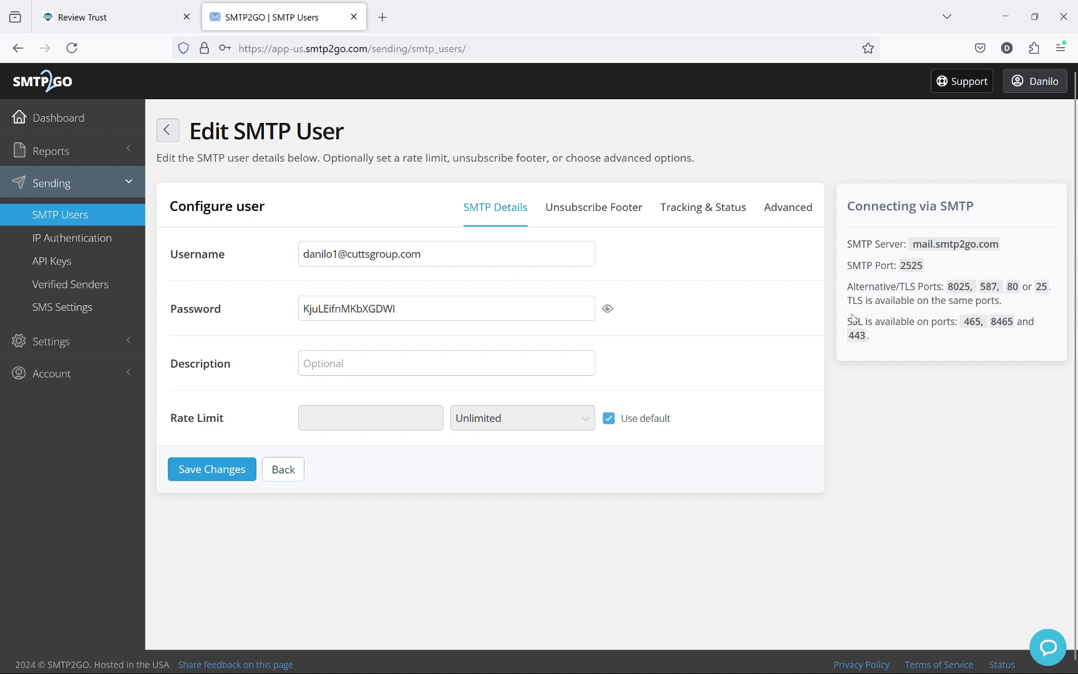
click(112, 17)
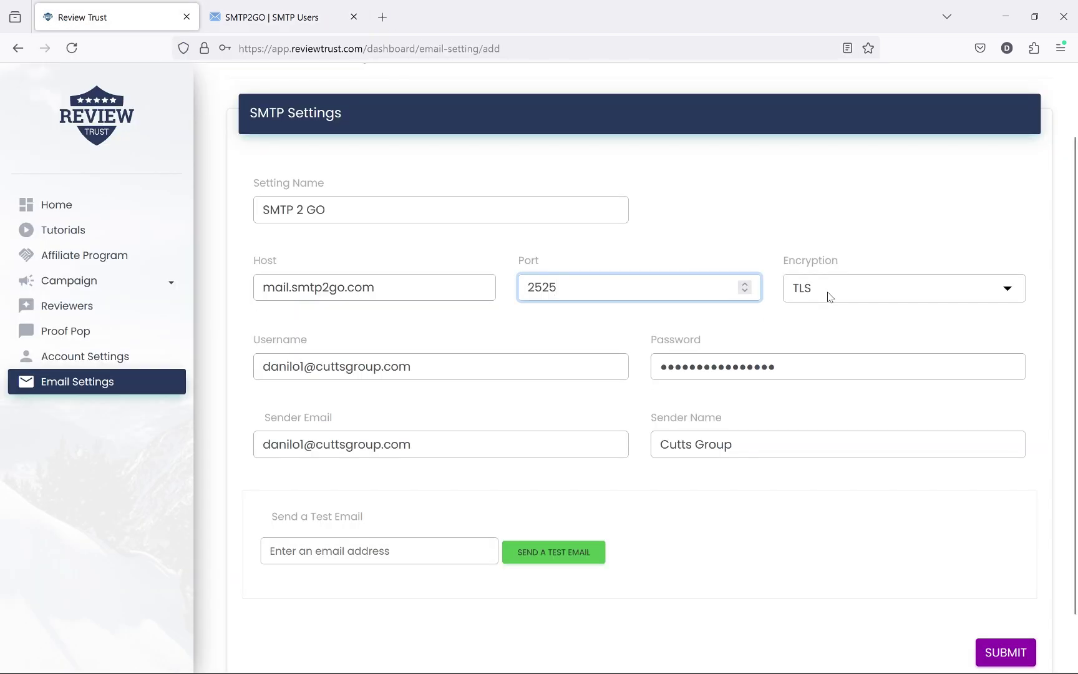
click(277, 17)
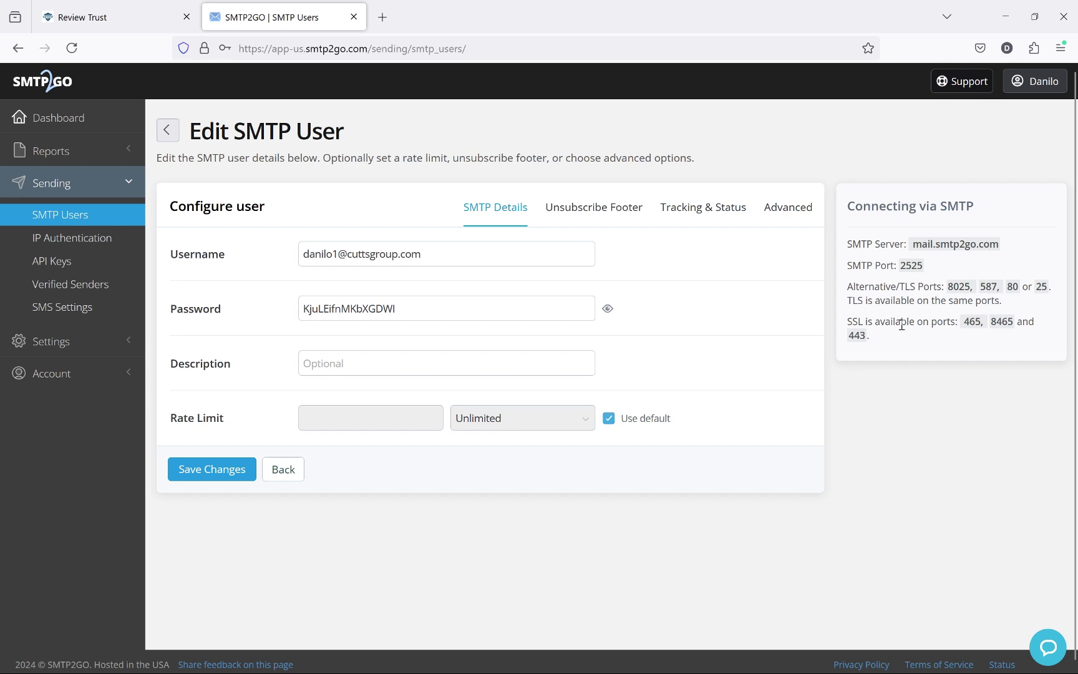
click(100, 17)
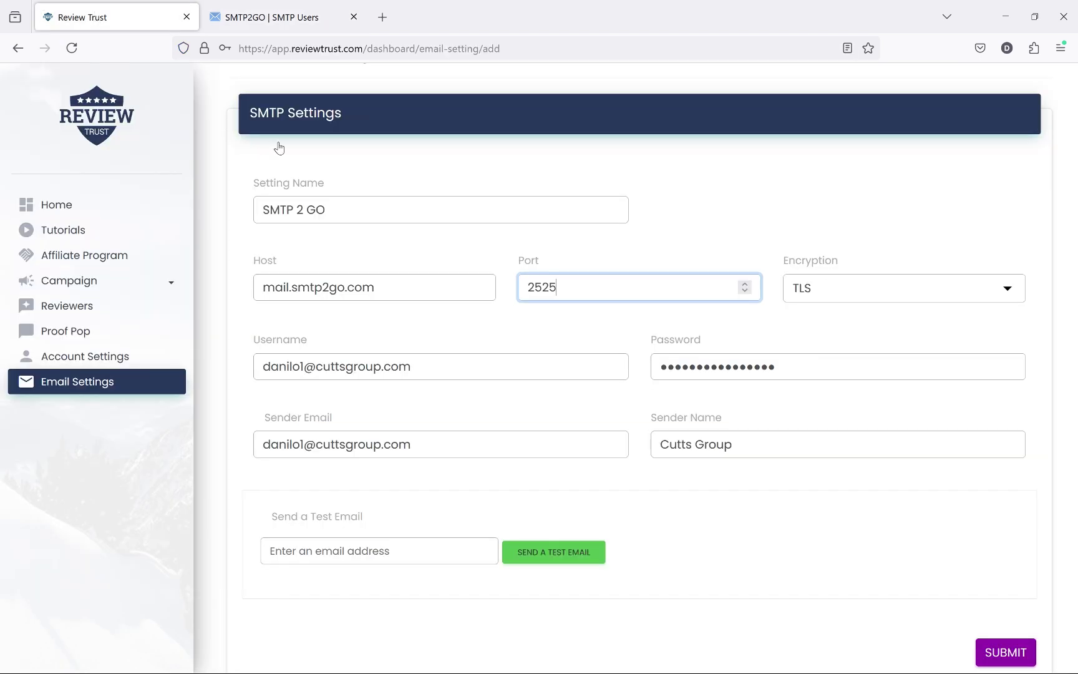
scroll(743, 444, down, 2)
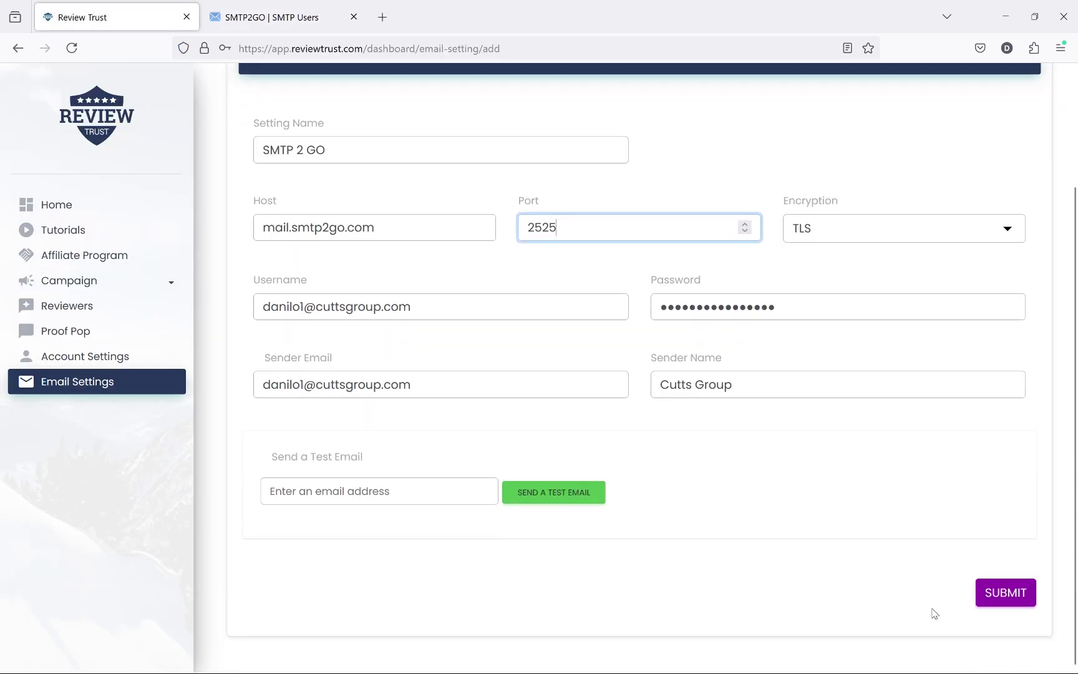
Step: Save the SMTP 2 GO email setting and dismiss the password-saving prompt
click(1002, 598)
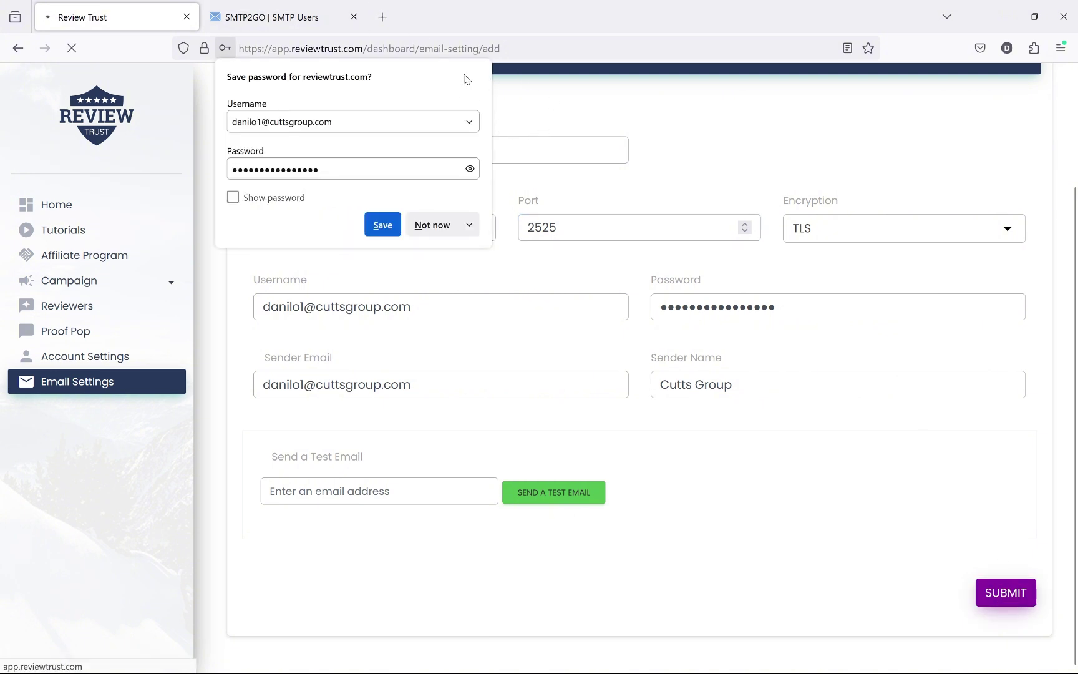
click(785, 312)
scroll(785, 315, down, 4)
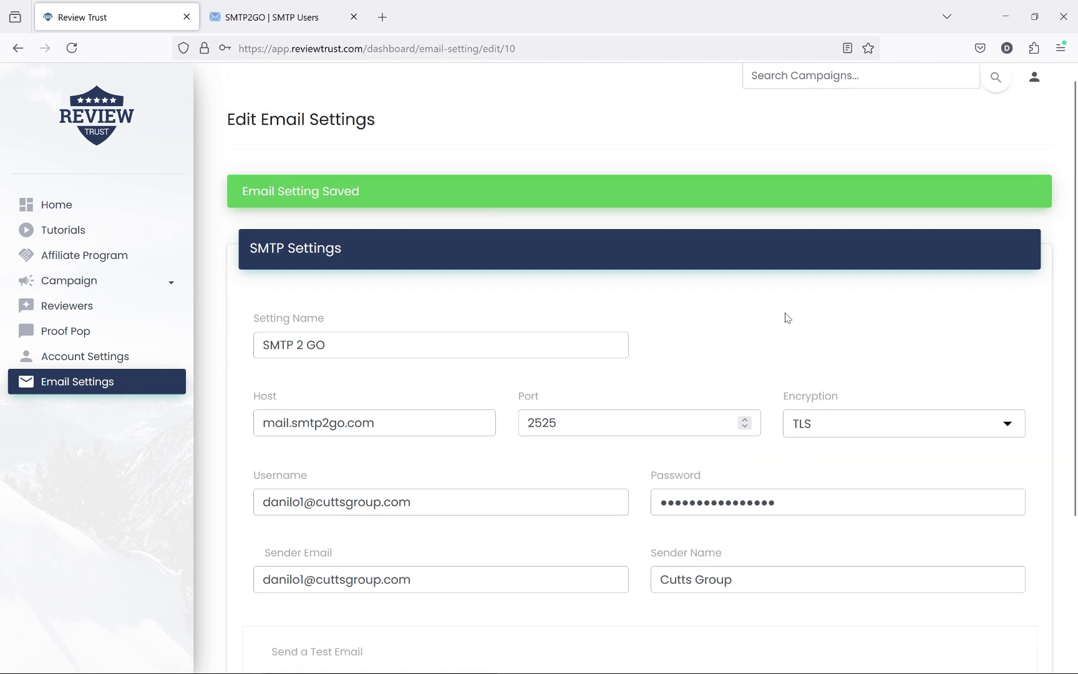
Step: Send a test email from the setting to the support address
click(369, 492)
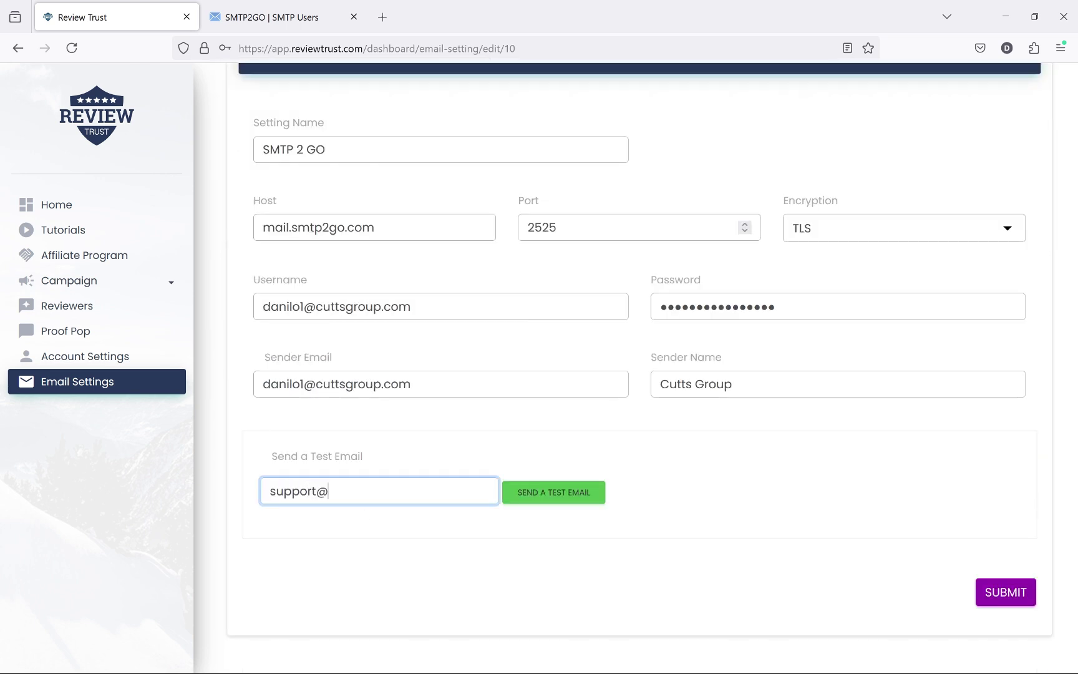
click(561, 498)
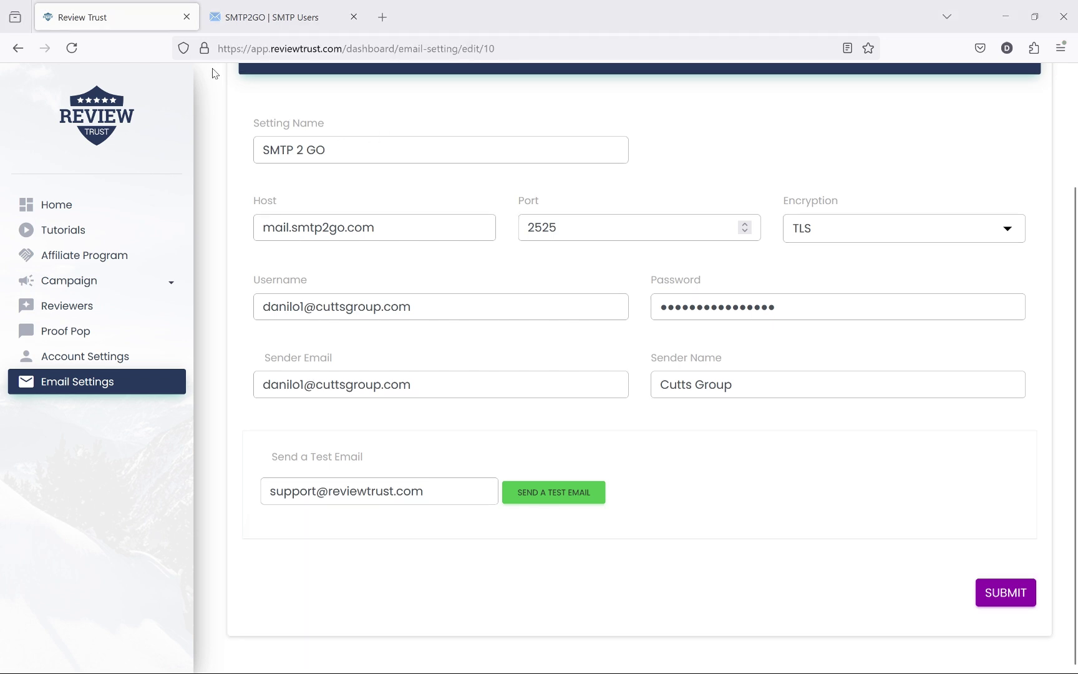
click(269, 17)
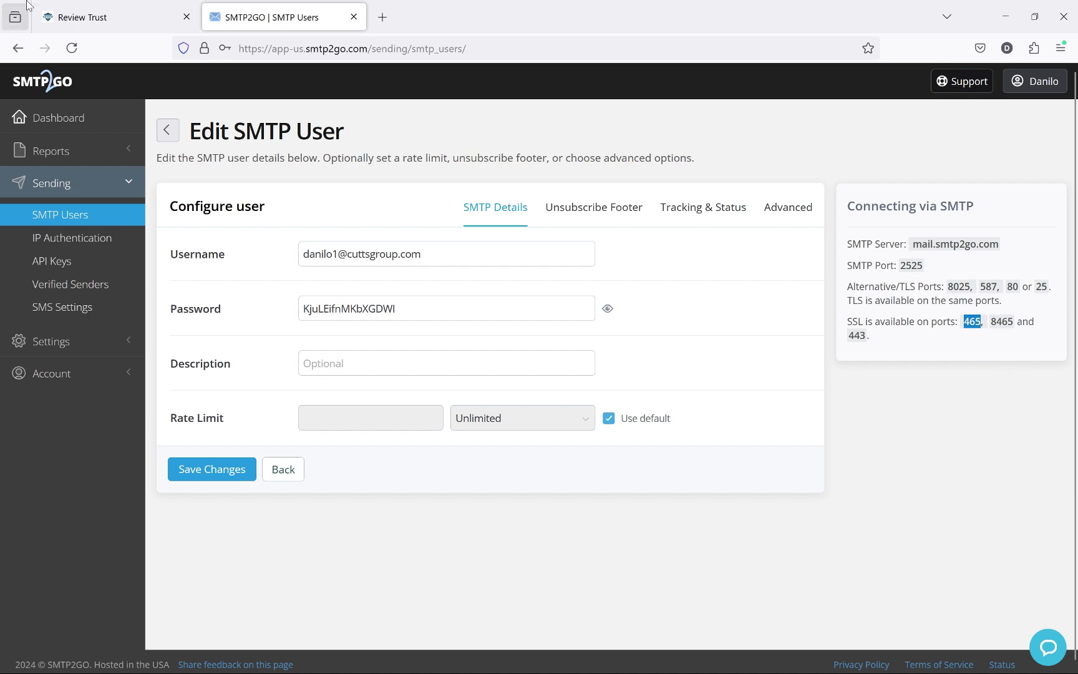
Step: Change the port from 2525 to 465 and set encryption to SSL
click(78, 17)
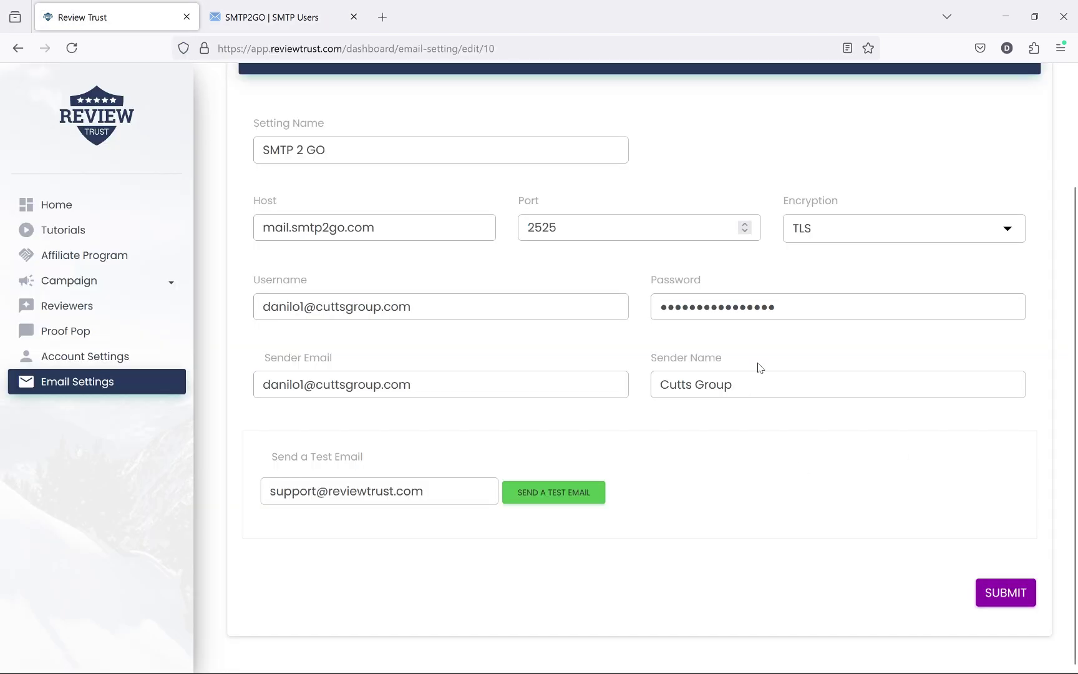
double_click(681, 229)
text(465)
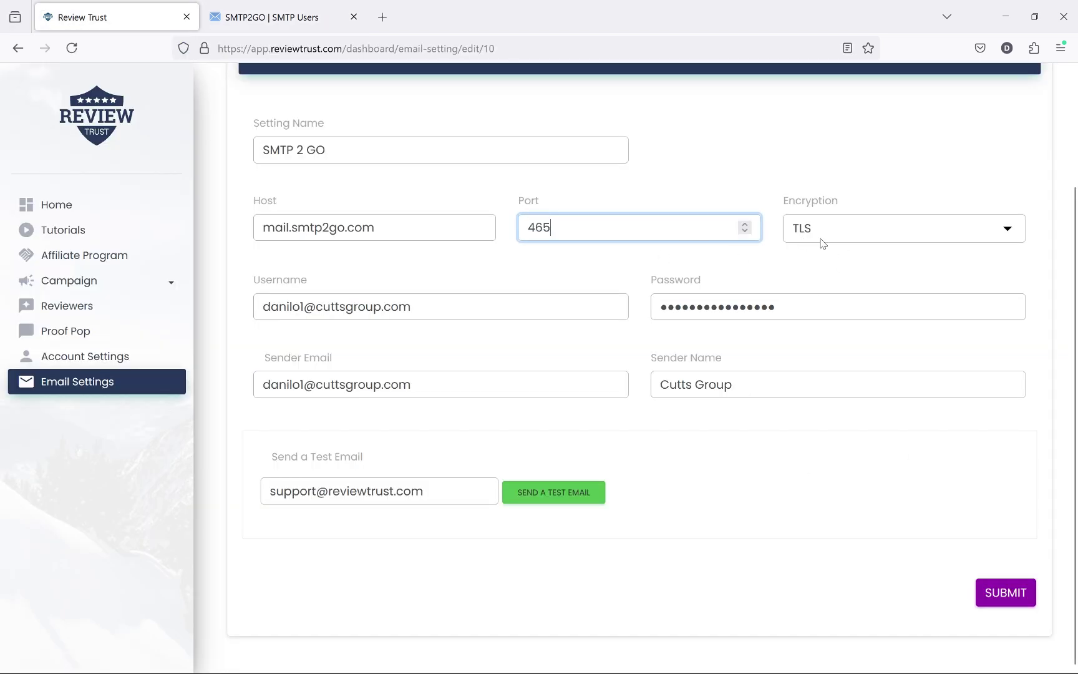
click(834, 236)
click(838, 281)
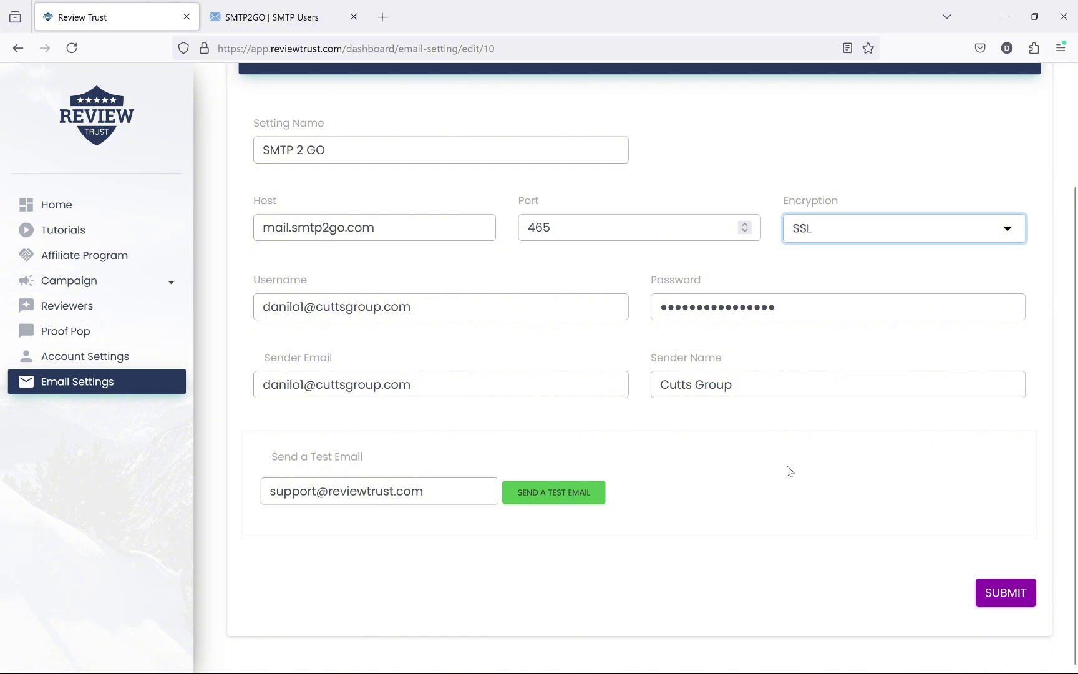
Step: Send another test email to the support address with the new settings
triple_click(481, 491)
click(523, 503)
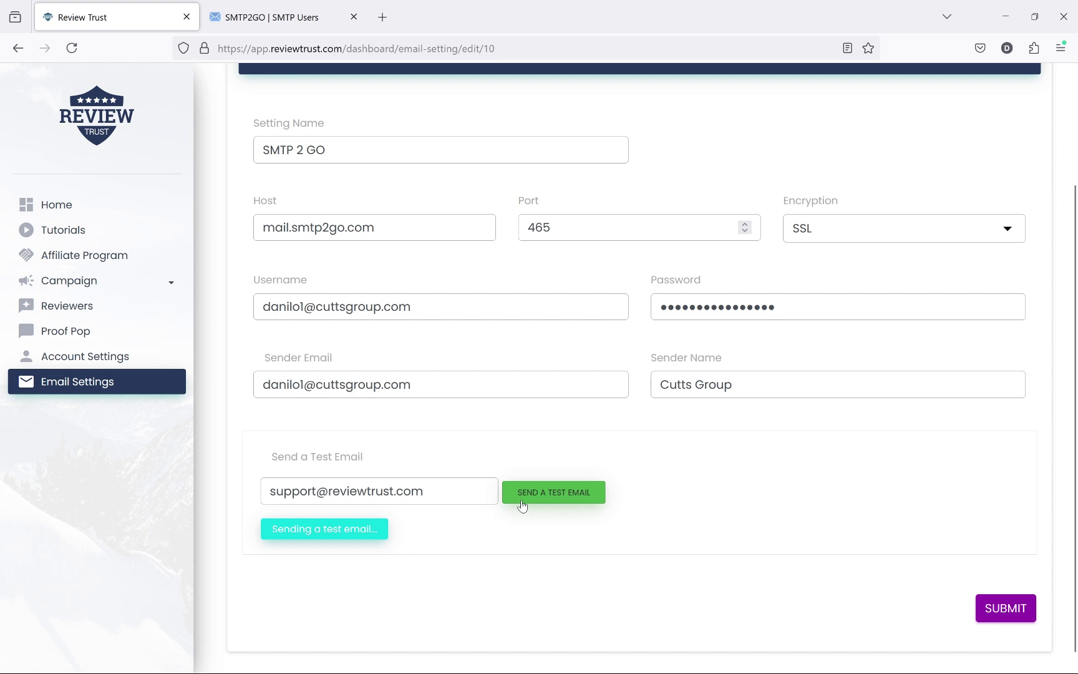
scroll(523, 505, up, 1)
click(70, 280)
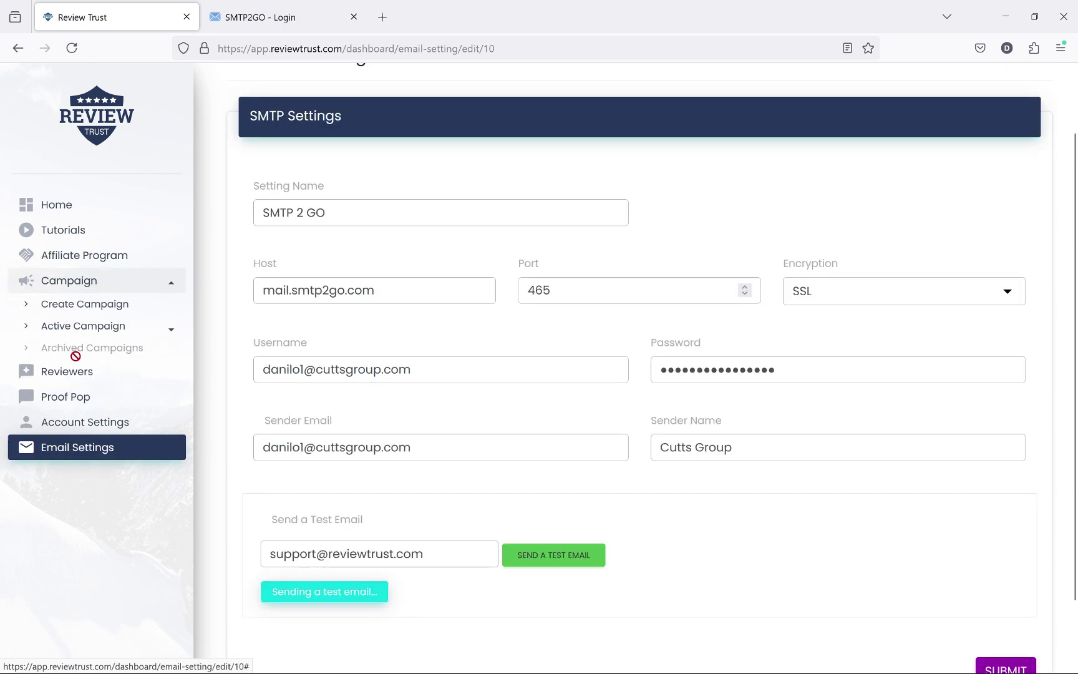
Step: Go to Active Campaign > Service Campaigns and open Test Service Campaign 1
click(75, 325)
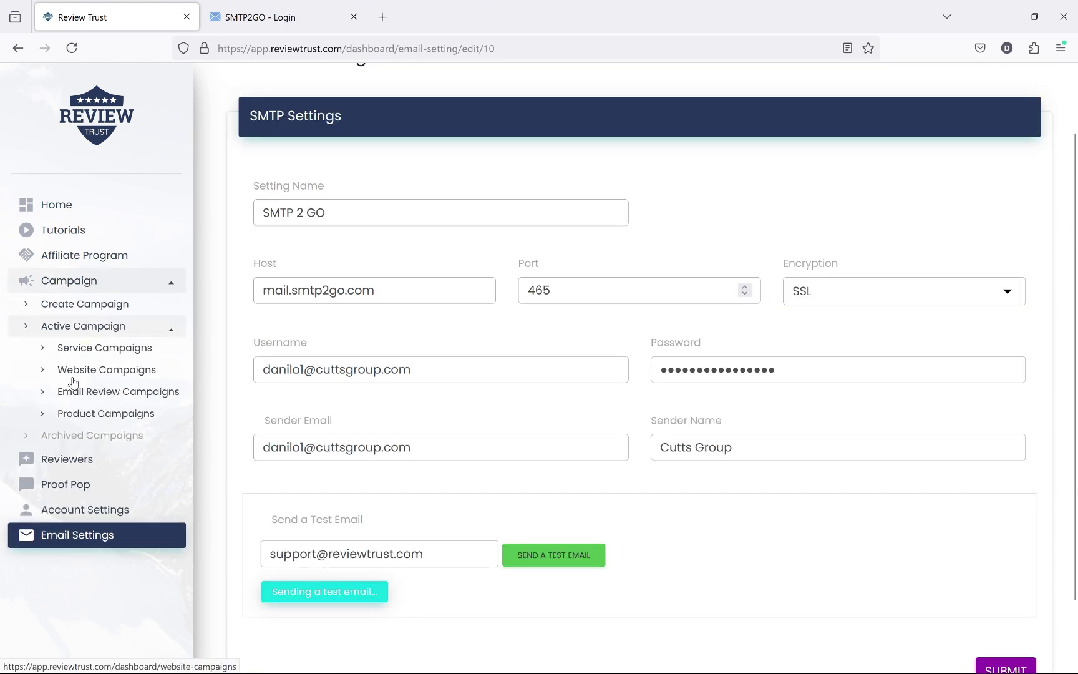
click(90, 348)
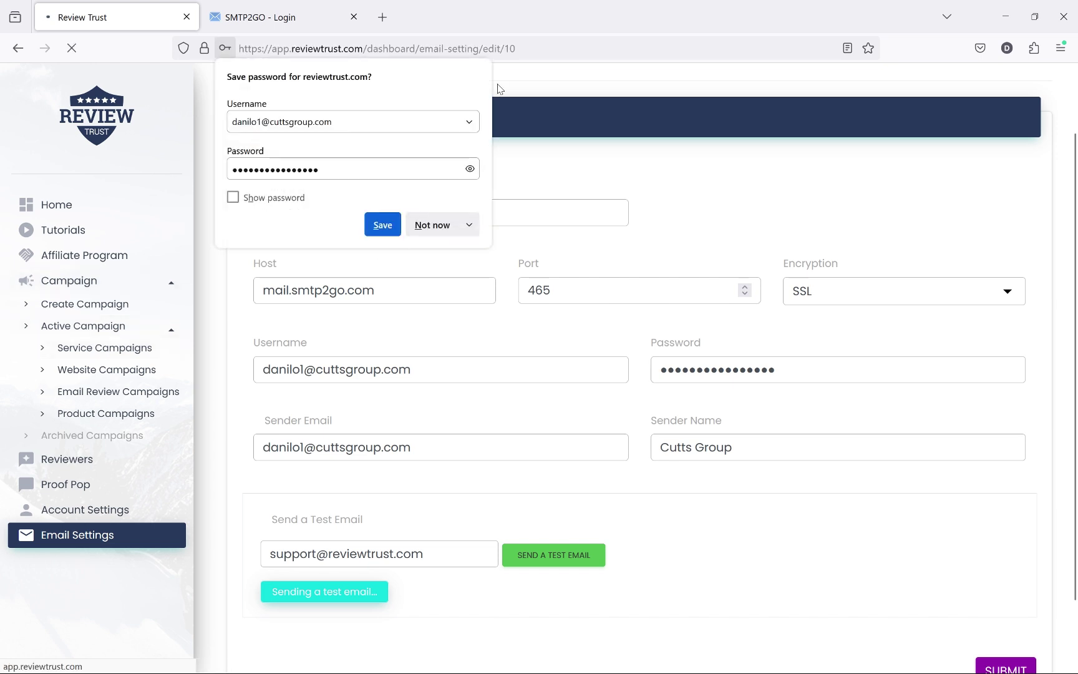
click(430, 225)
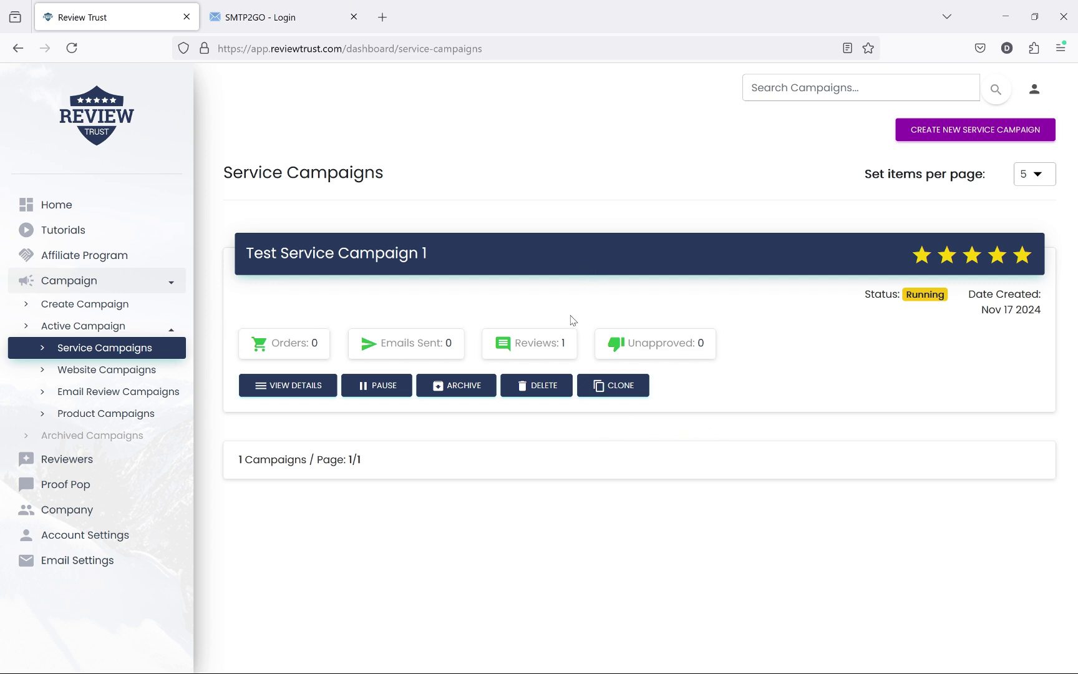
click(335, 255)
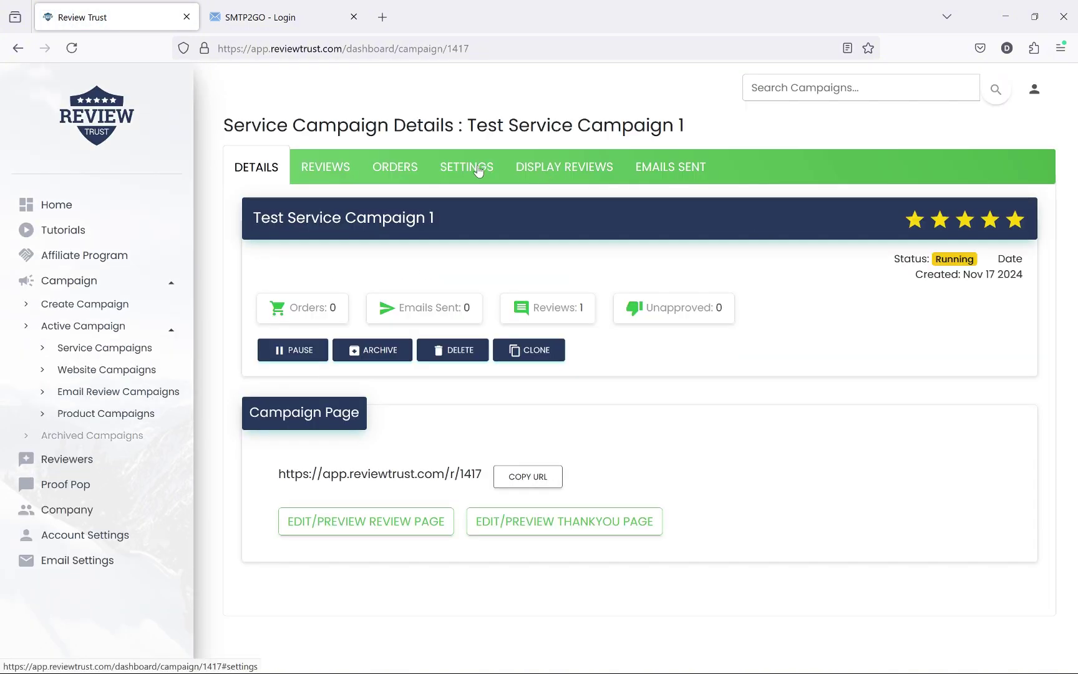
Step: Switch Test Service Campaign 1's SMTP Setting from ReviewTrust SMTP to SMTP 2 GO
click(473, 168)
scroll(986, 165, down, 12)
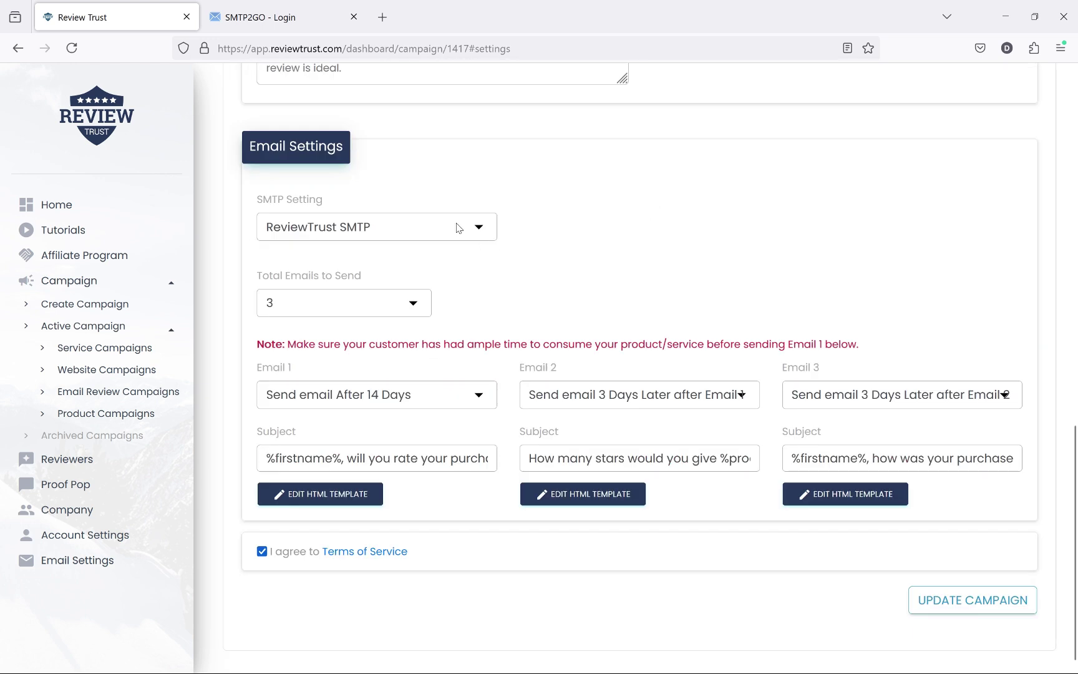
click(460, 228)
click(391, 281)
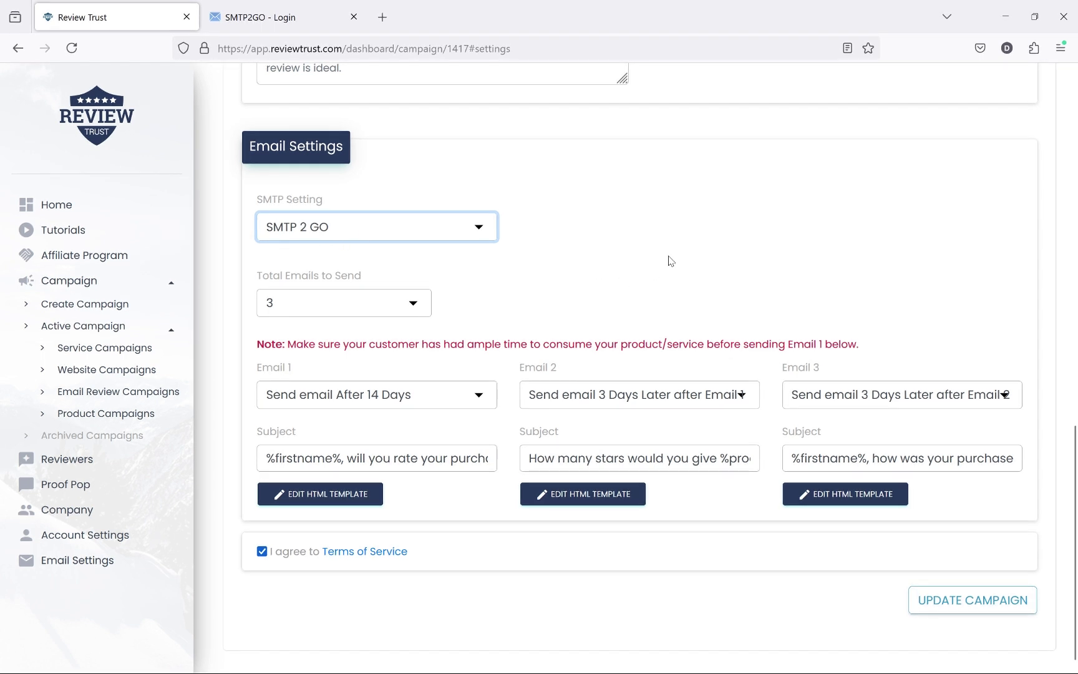
scroll(753, 295, up, 6)
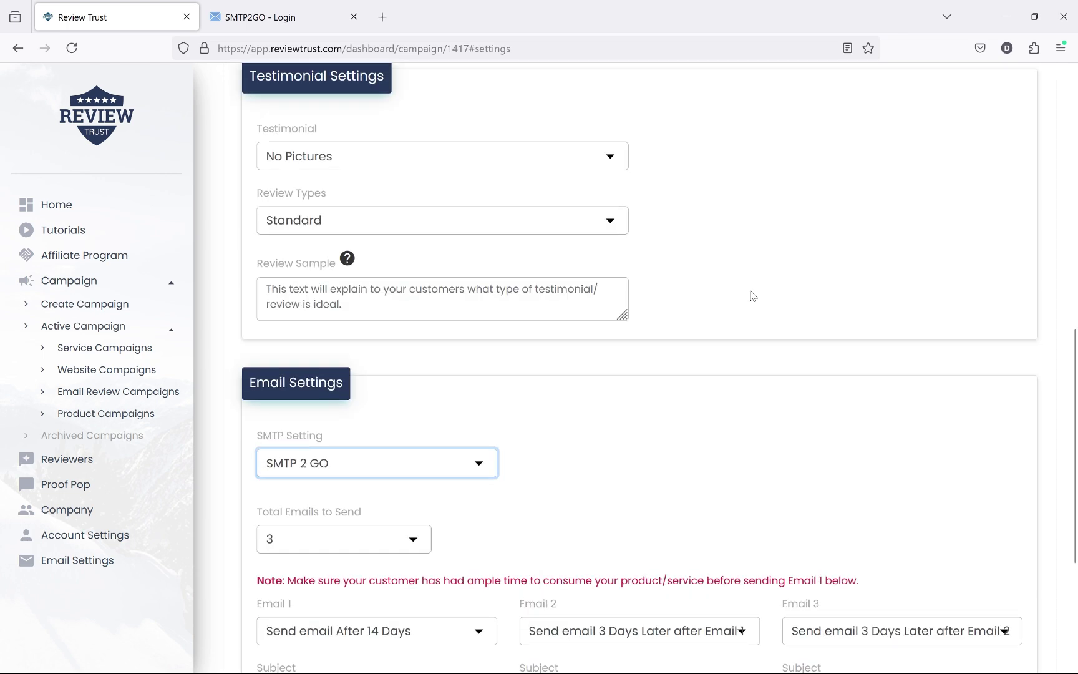
scroll(901, 292, down, 3)
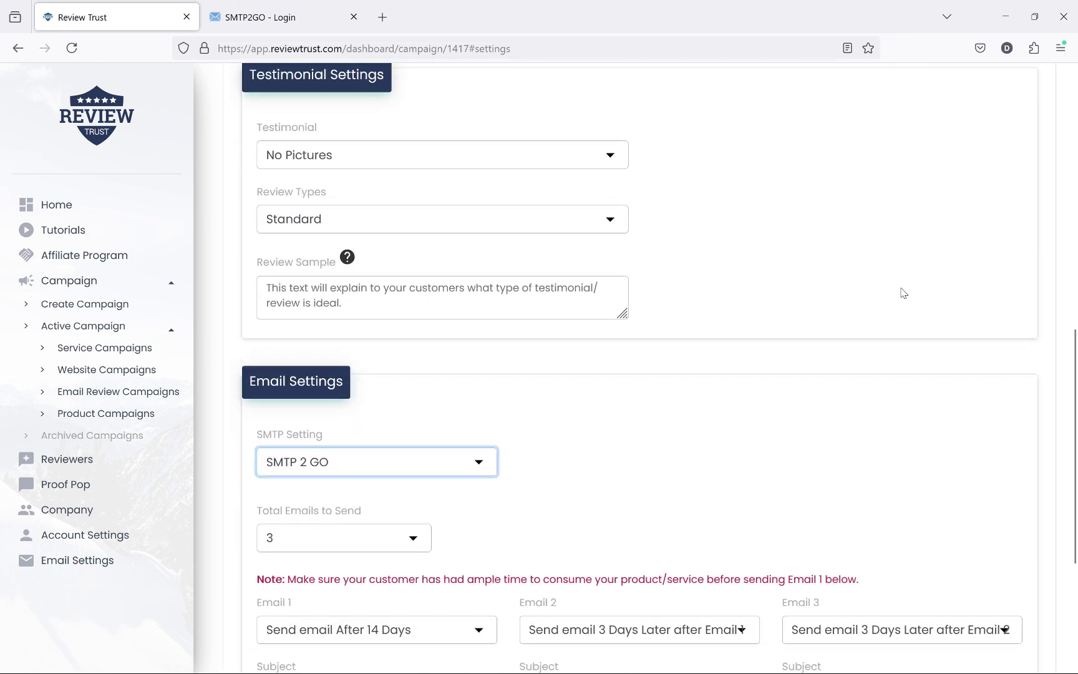